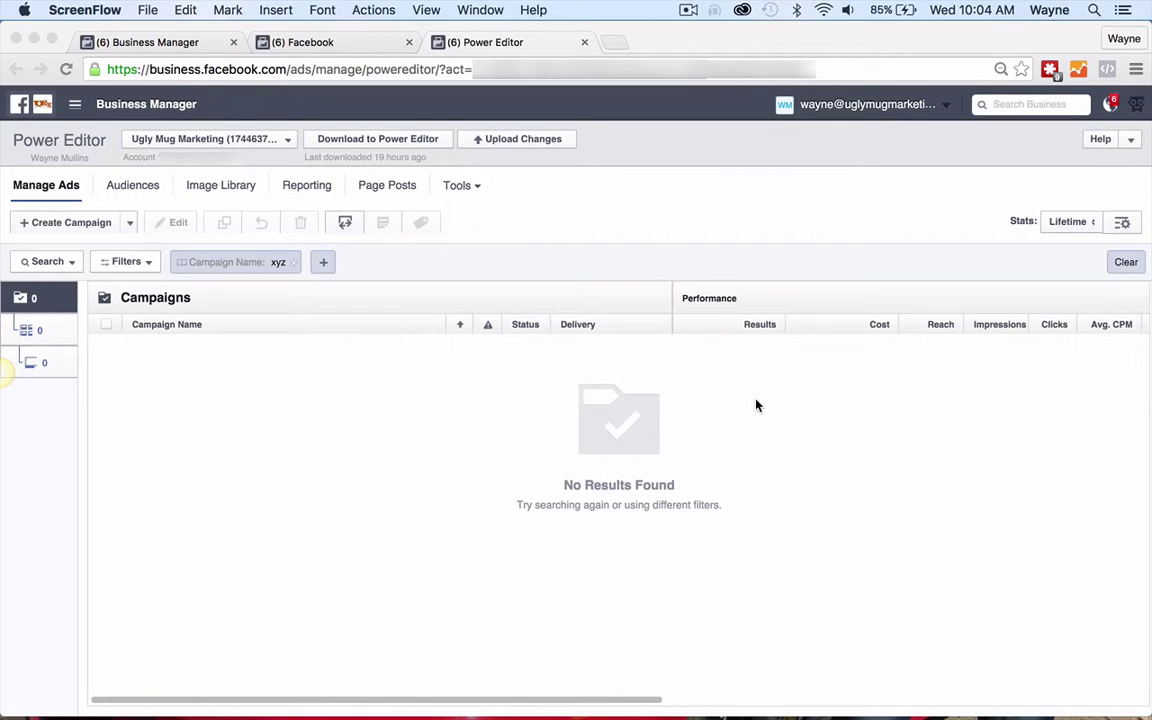
Start a new campaign named 'Test - Lead Capture' with the Lead Generation objective.
left_click(72, 229)
left_click(72, 226)
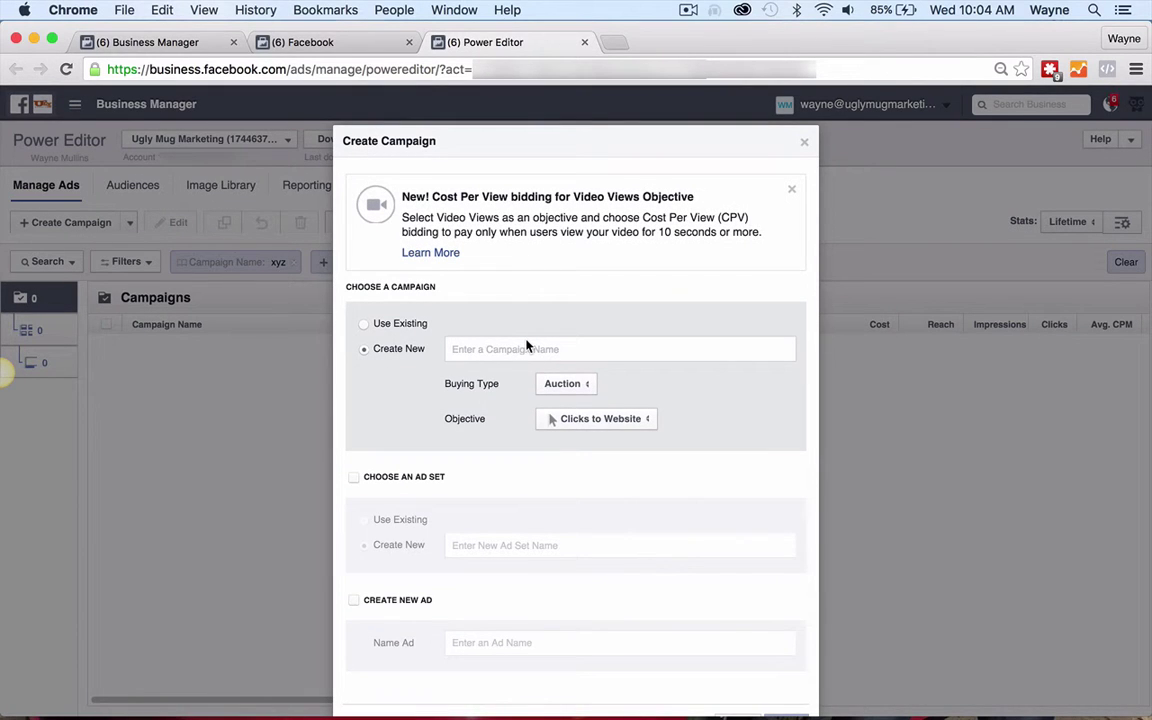
type("Test")
scroll(521, 328, "down", 2)
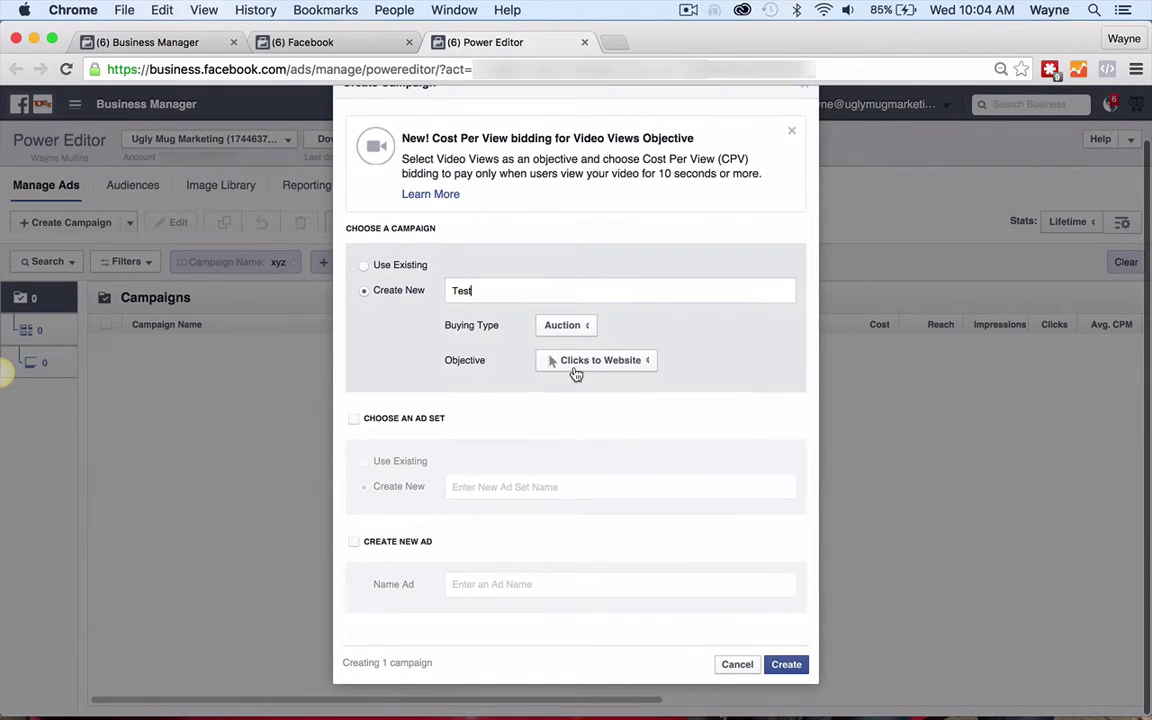
type("- Lead Capture")
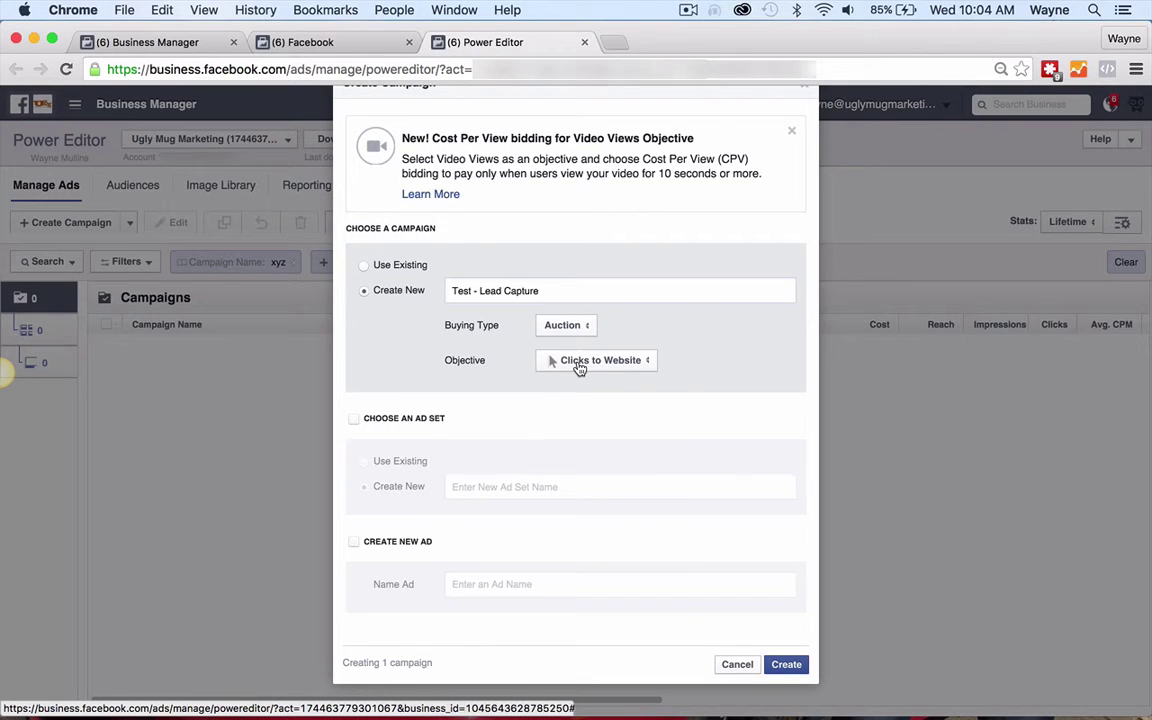
left_click(578, 364)
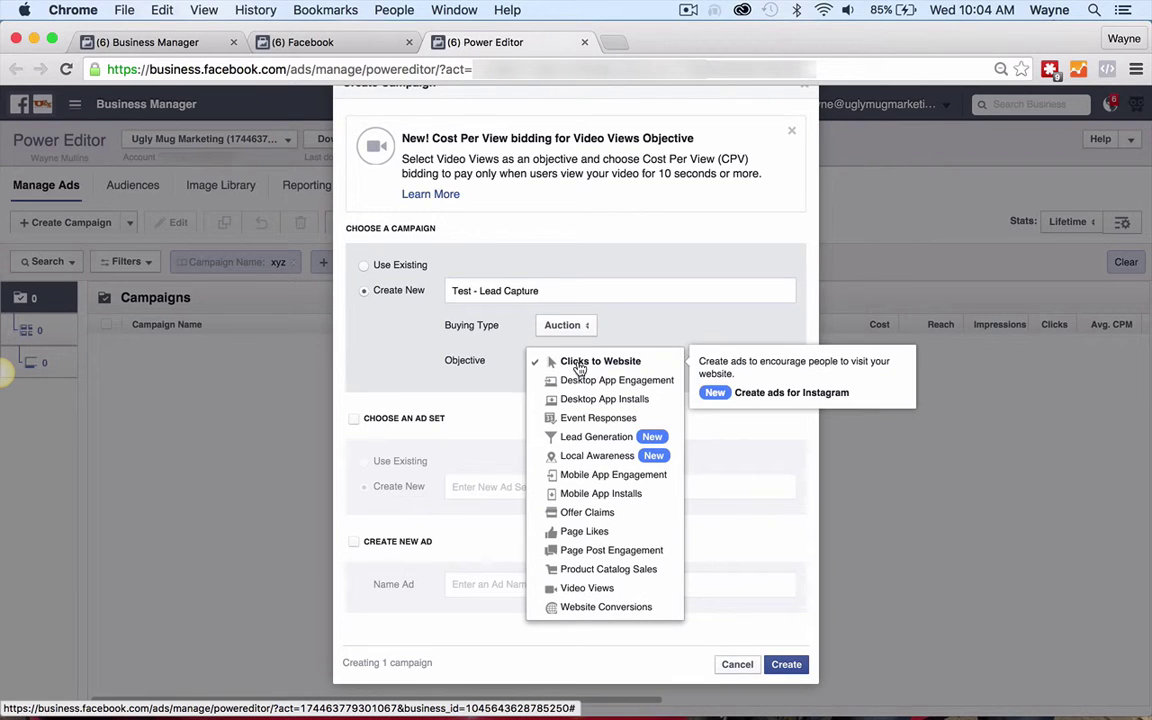
left_click(578, 441)
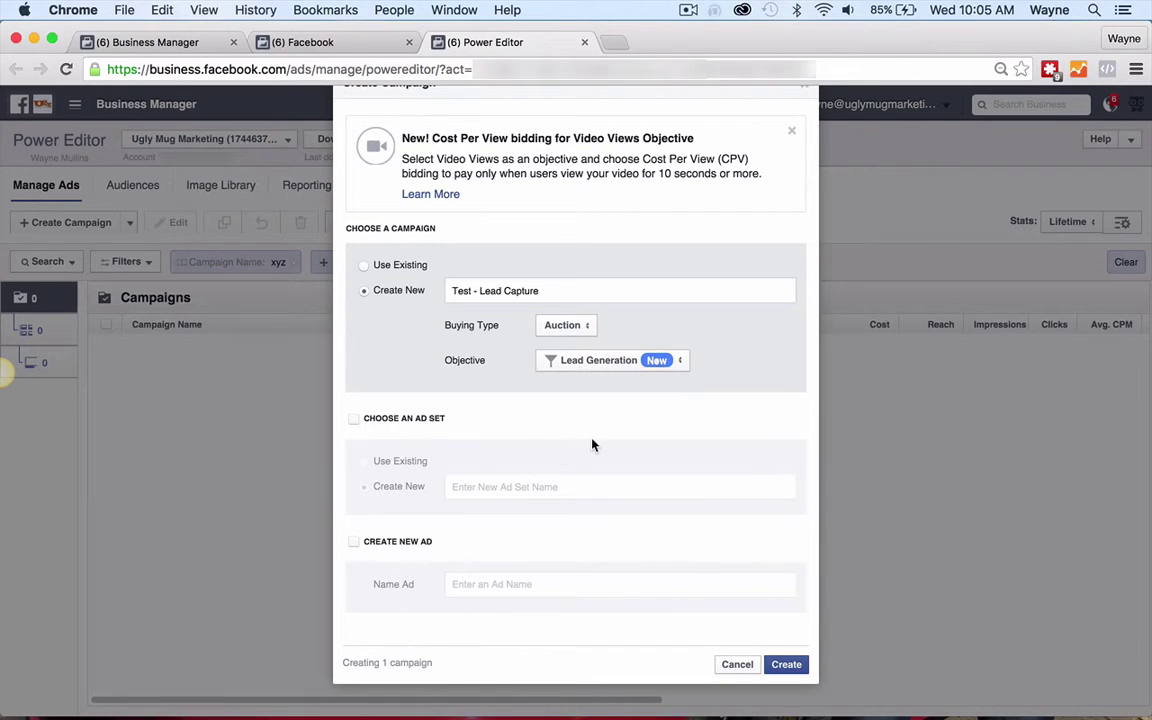
Add a new ad set and ad named 'Test - Lead Capture' and create them.
left_click(418, 424)
left_click(478, 486)
type("Test - Lead")
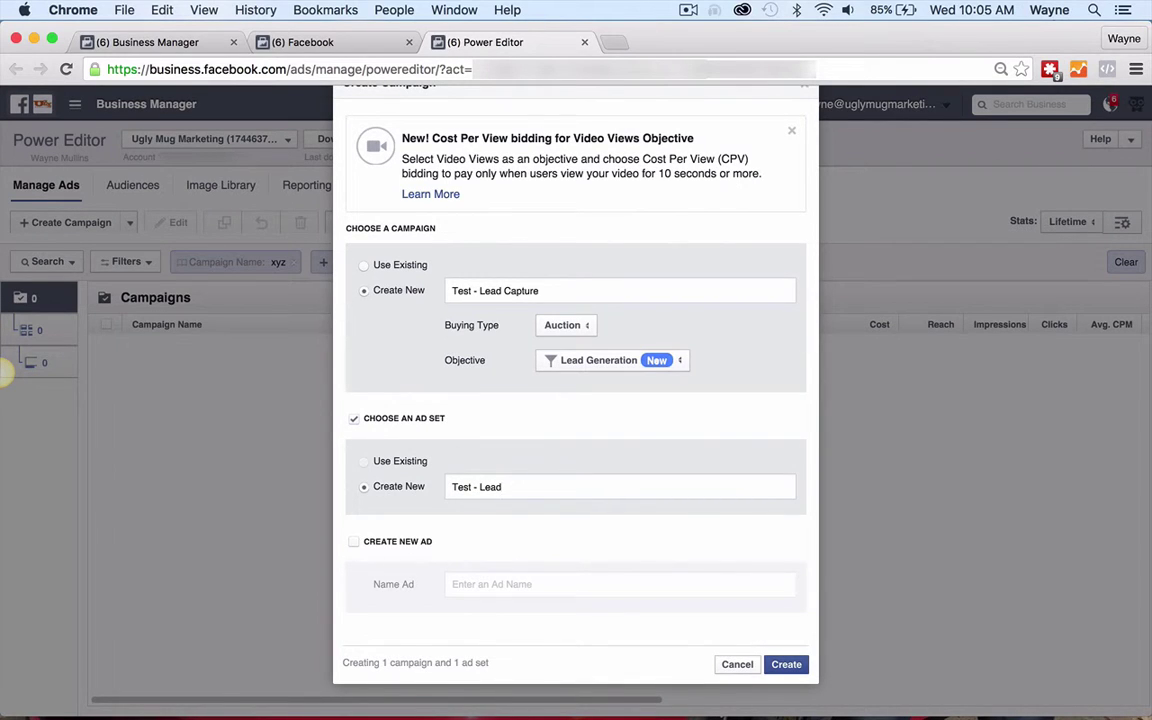
type(" Capture")
left_click(358, 542)
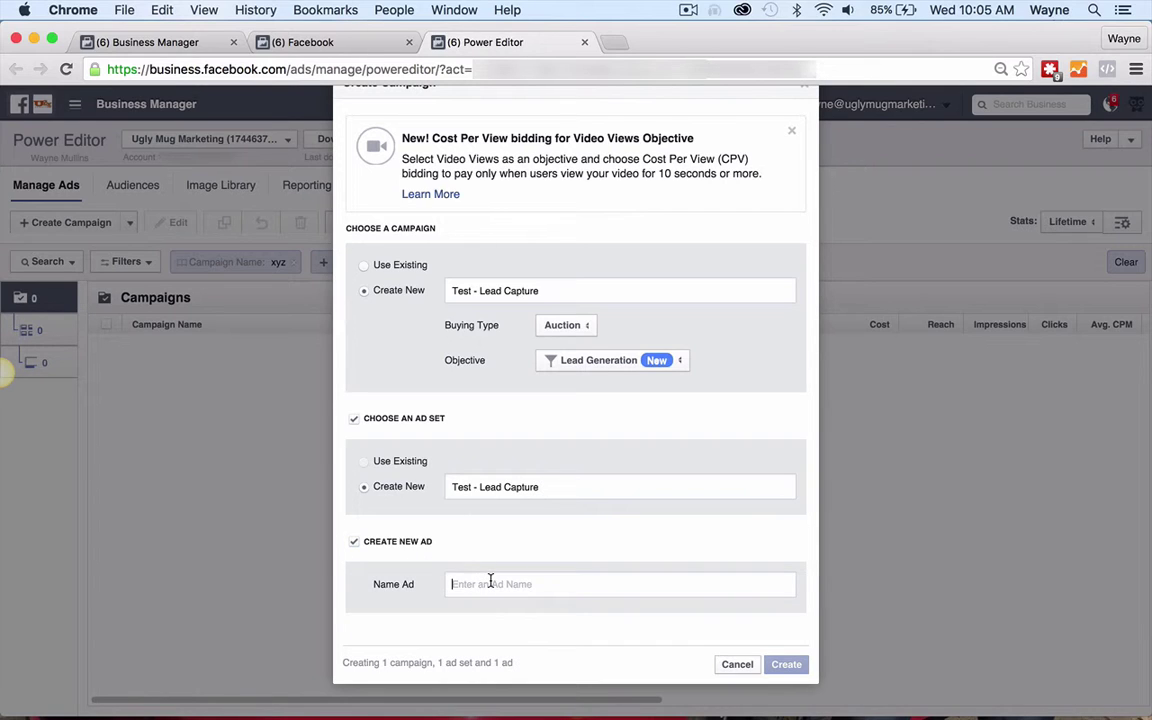
type("Test - Lead Capture")
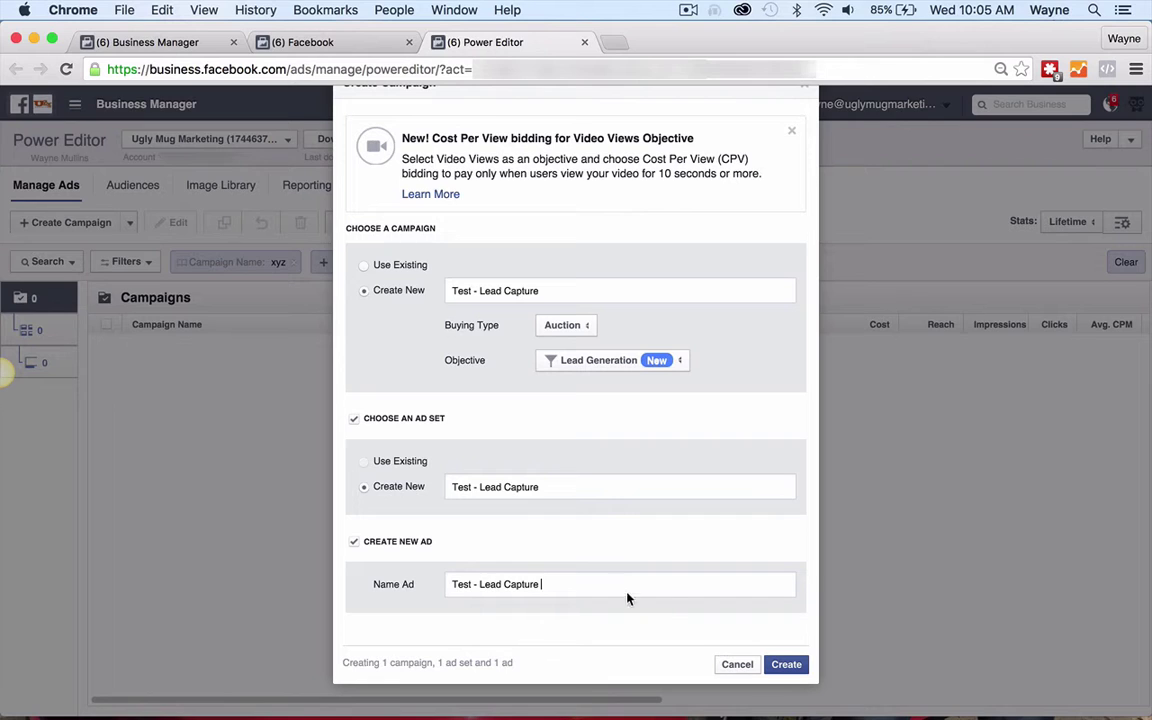
left_click(795, 663)
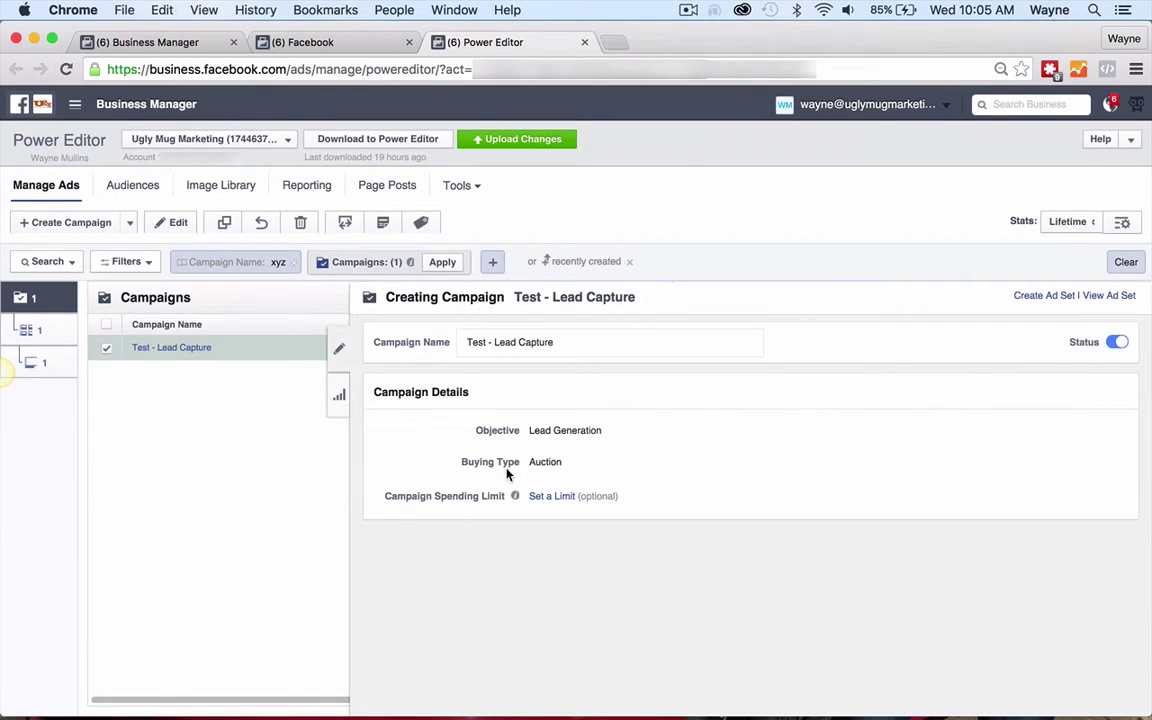
Assign the ad set to the Ugly Mug Marketing Page with a $20.00 lifetime budget.
left_click(54, 329)
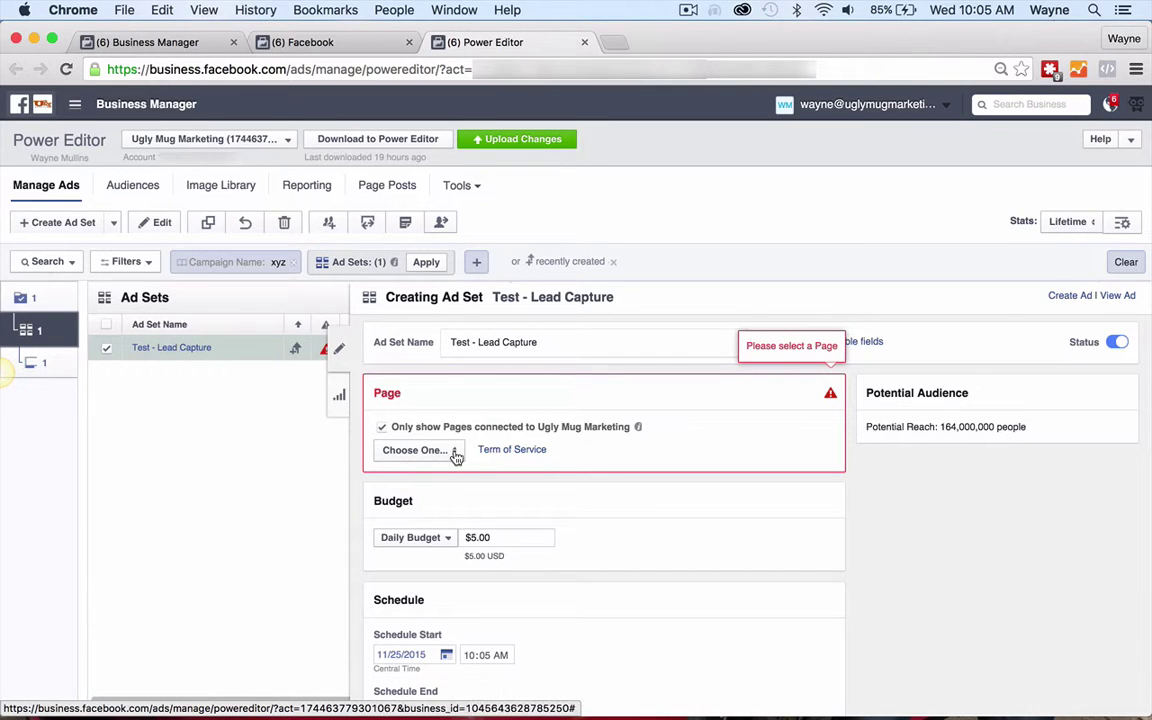
left_click(455, 456)
scroll(440, 535, "down", 2)
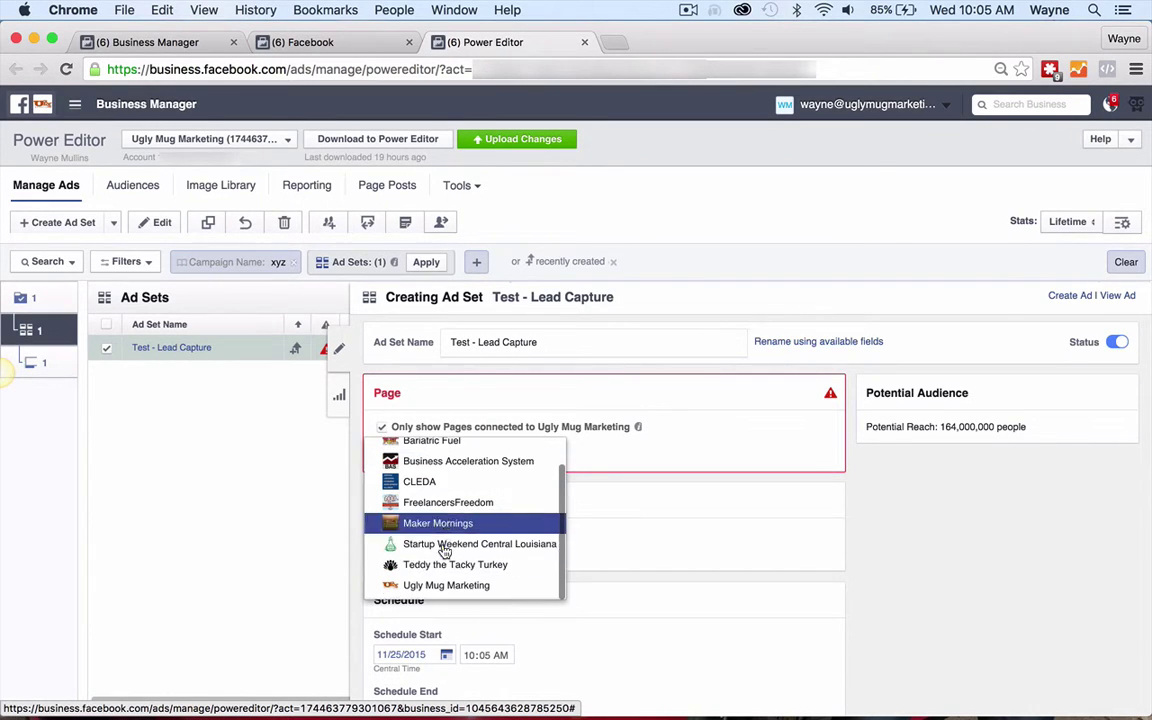
left_click(442, 585)
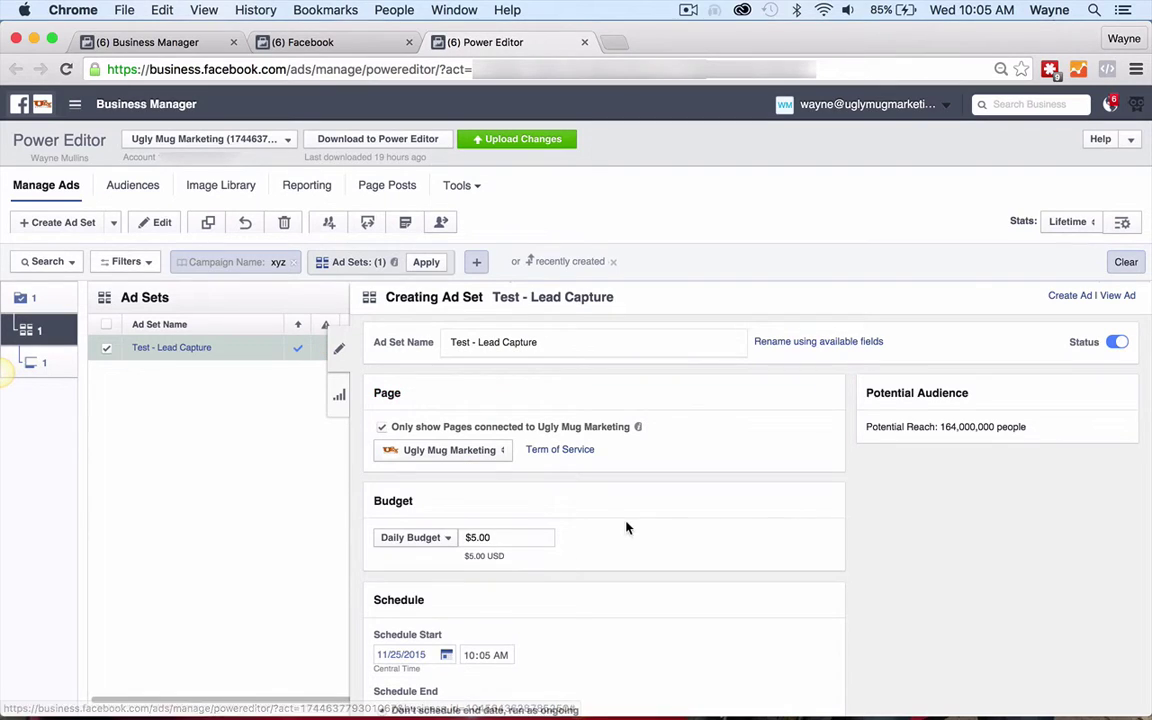
left_click(412, 537)
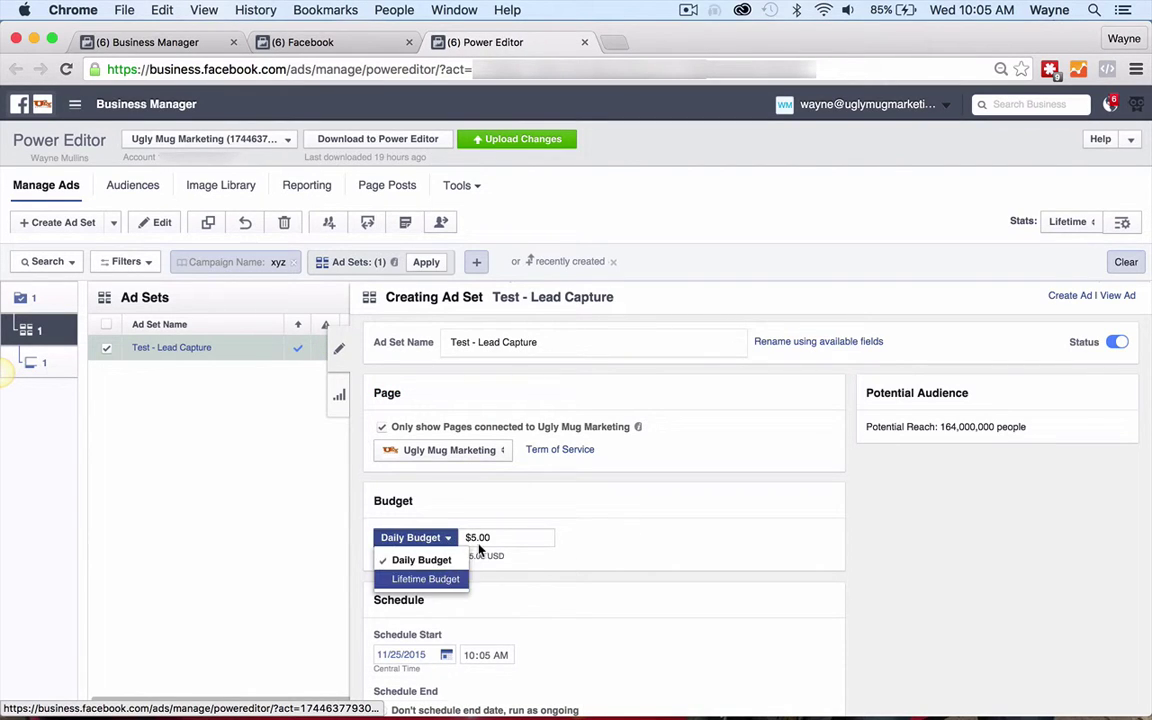
left_click(432, 578)
double_click(486, 540)
type("10")
key("BackSpace")
key("BackSpace")
type("20.00")
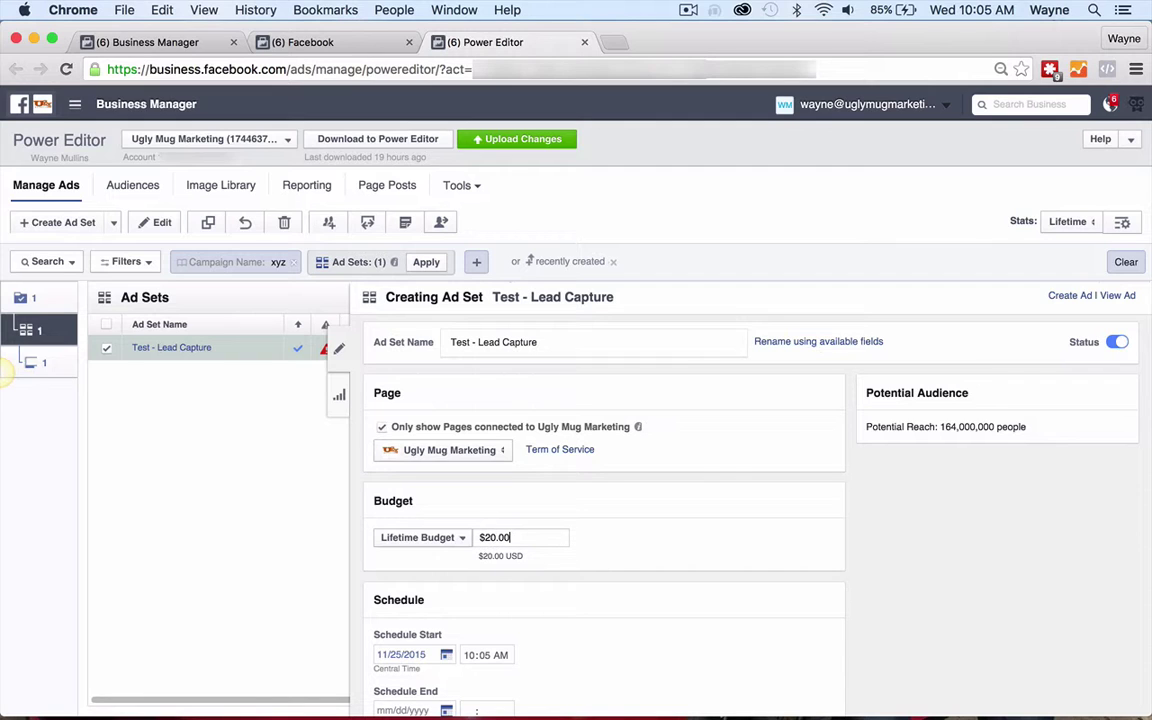
Set the ad set's schedule to end on November 30, 2015.
scroll(631, 532, "down", 2)
scroll(600, 525, "down", 3)
left_click(446, 428)
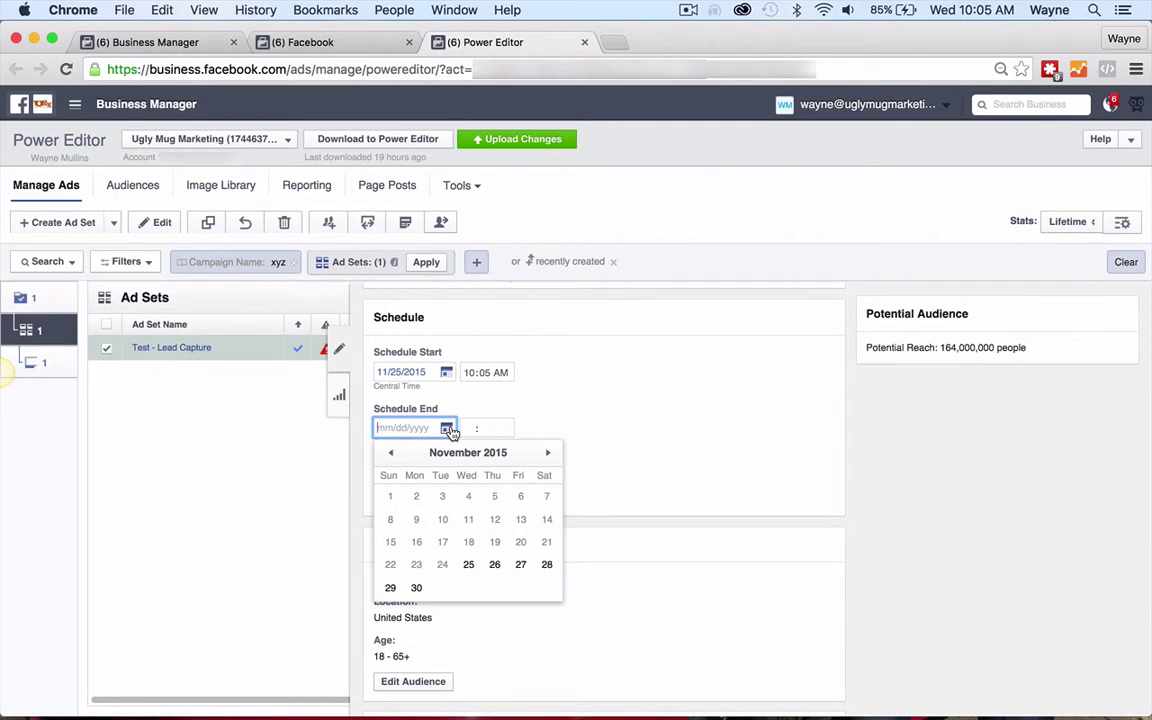
left_click(416, 587)
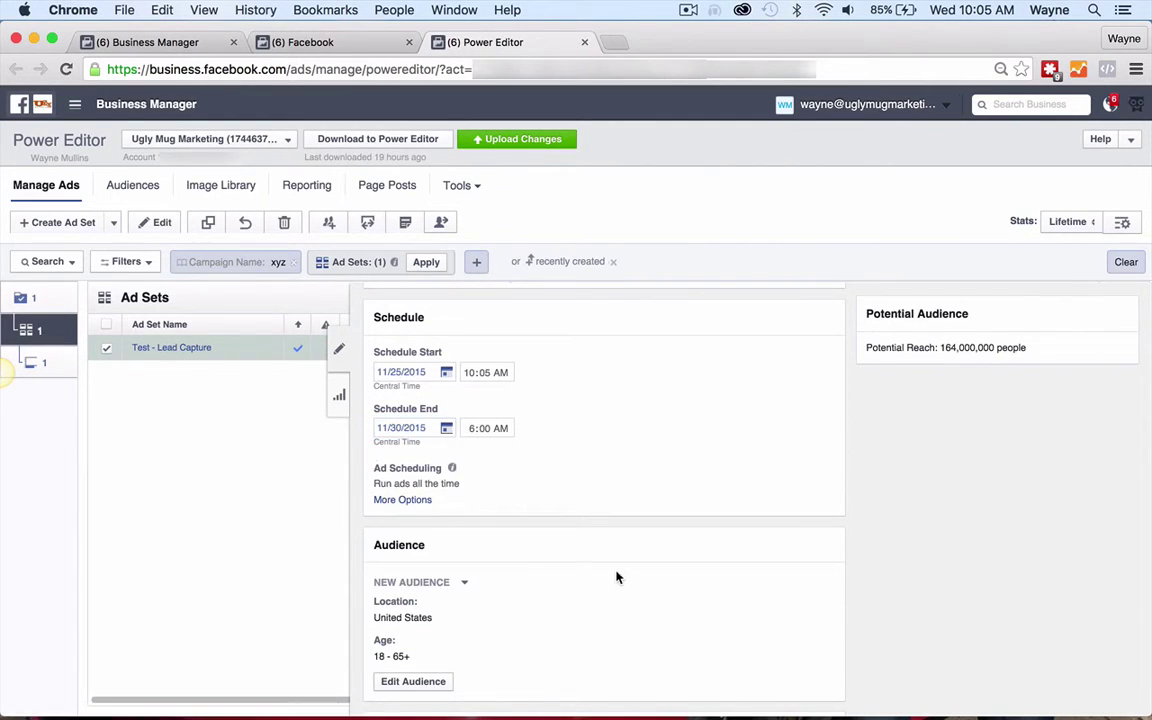
scroll(560, 540, "down", 4)
scroll(460, 435, "up", 1)
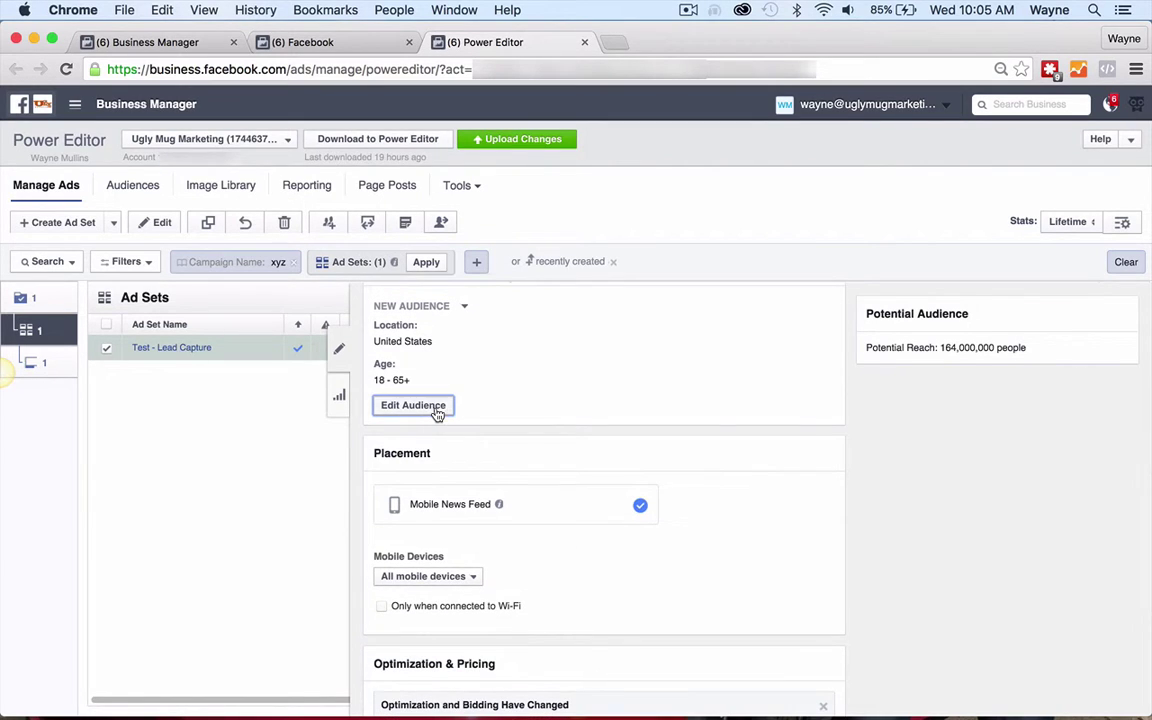
Add Alexandria, Louisiana as the ad set's target location.
left_click(437, 410)
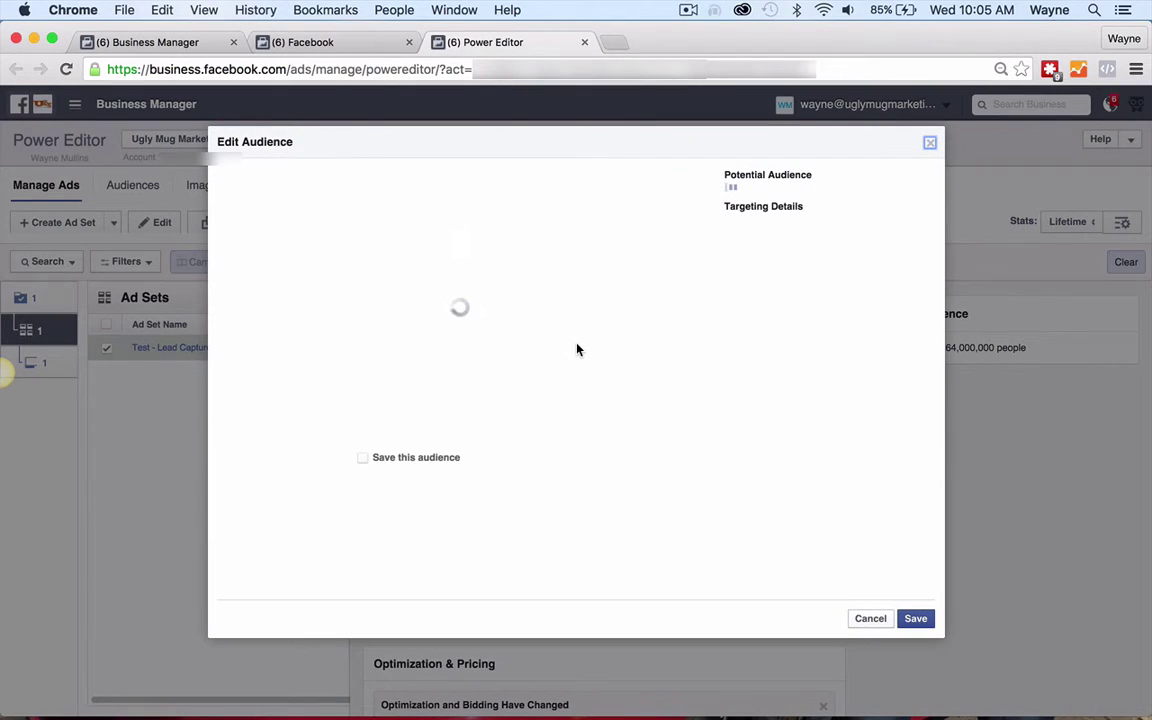
left_click(518, 326)
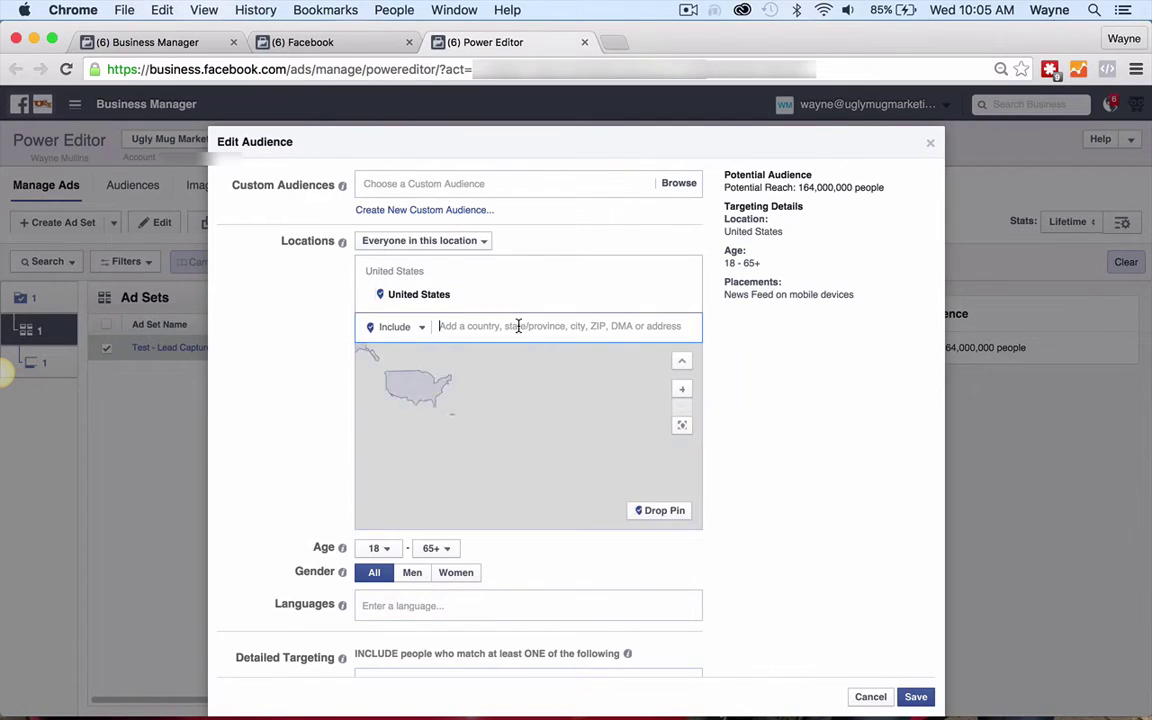
type("alexn")
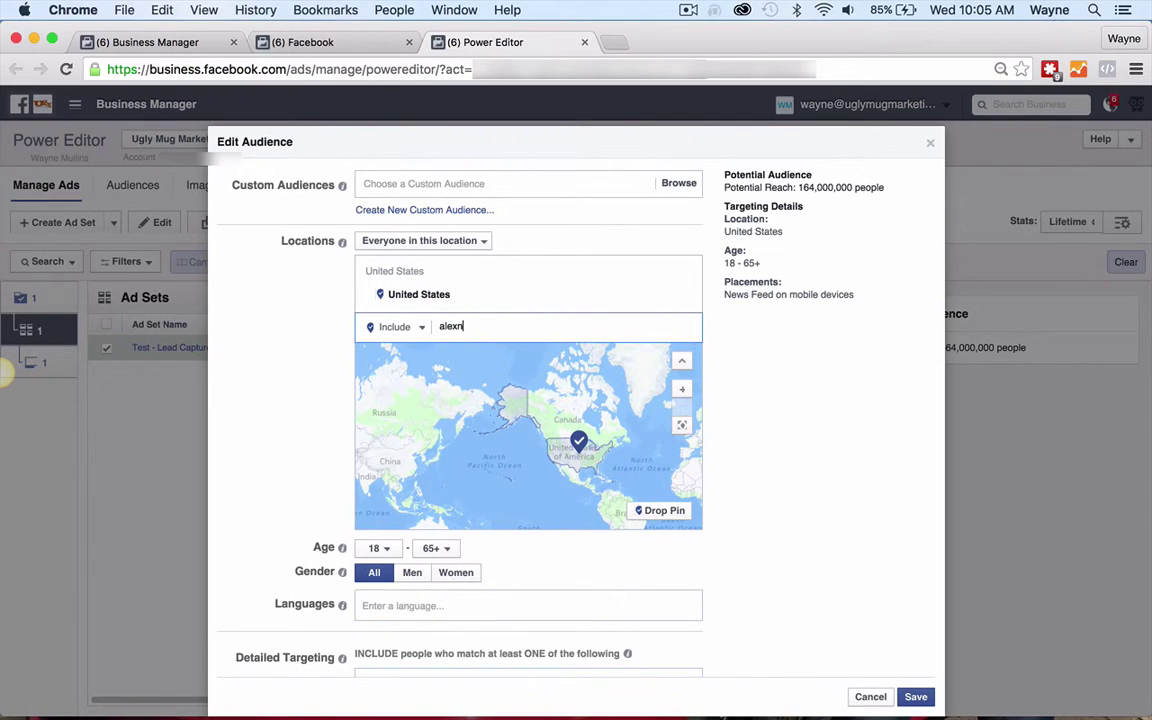
key("BackSpace")
type("andir")
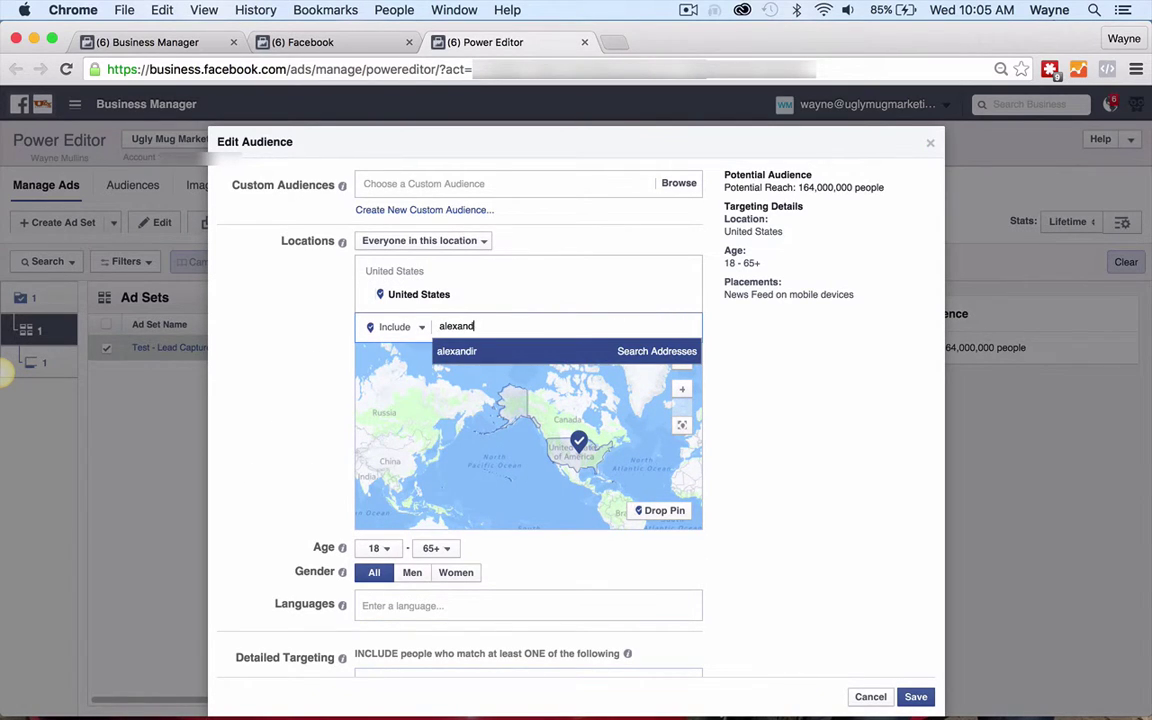
type(",")
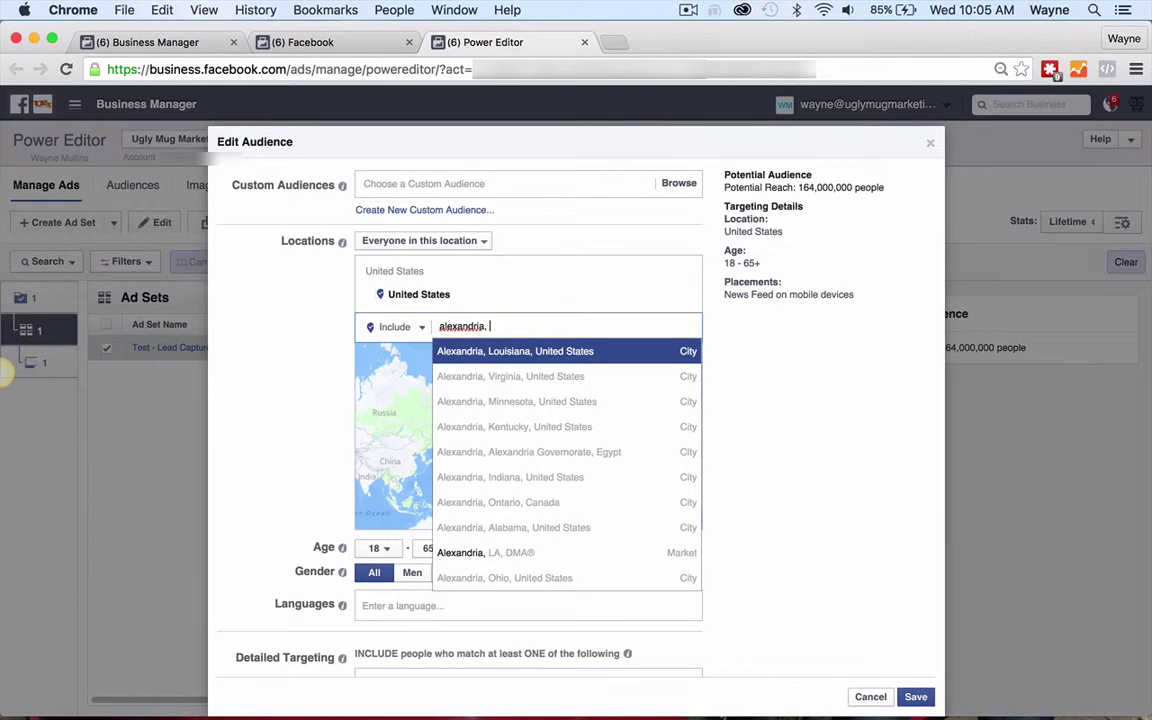
left_click(540, 352)
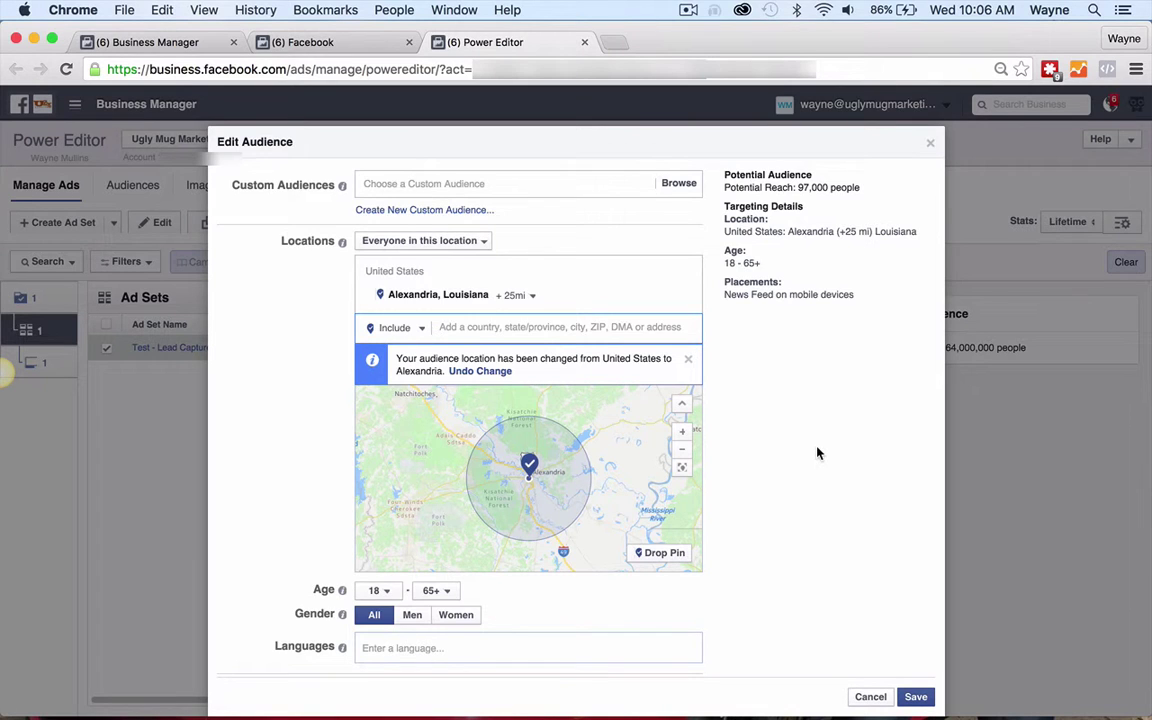
Save the Alexandria audience (97,000 potential reach) and review the ad set's remaining settings.
scroll(817, 453, "down", 3)
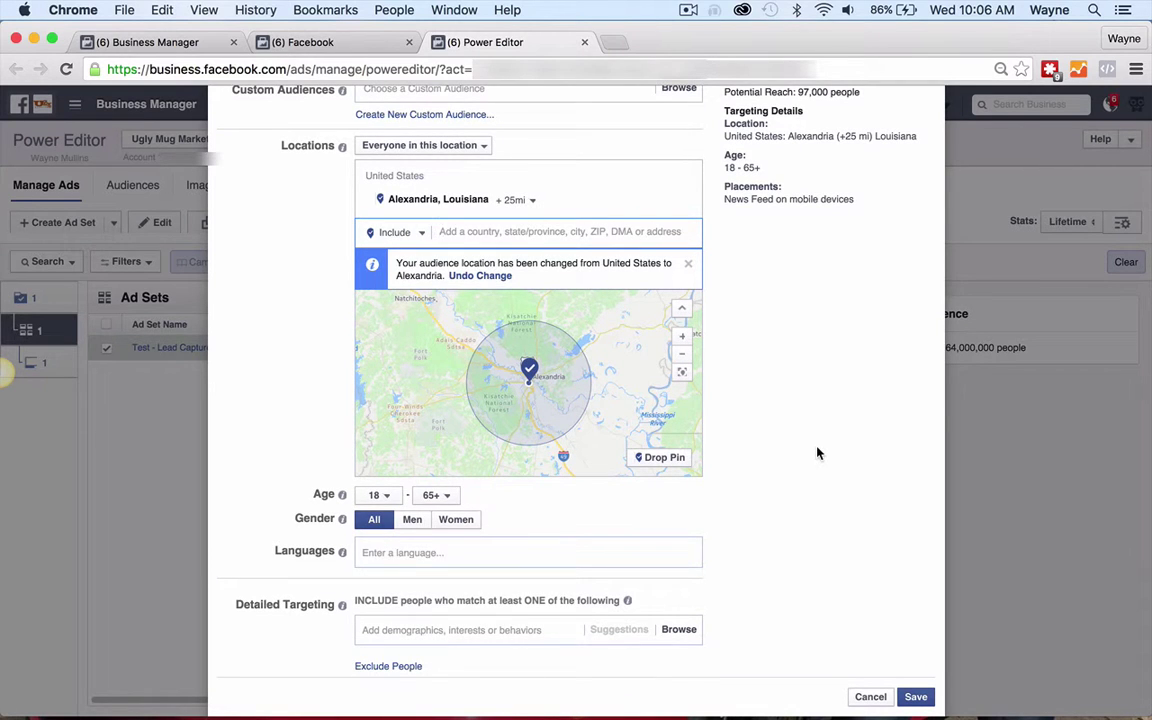
scroll(830, 465, "down", 1)
scroll(895, 548, "down", 5)
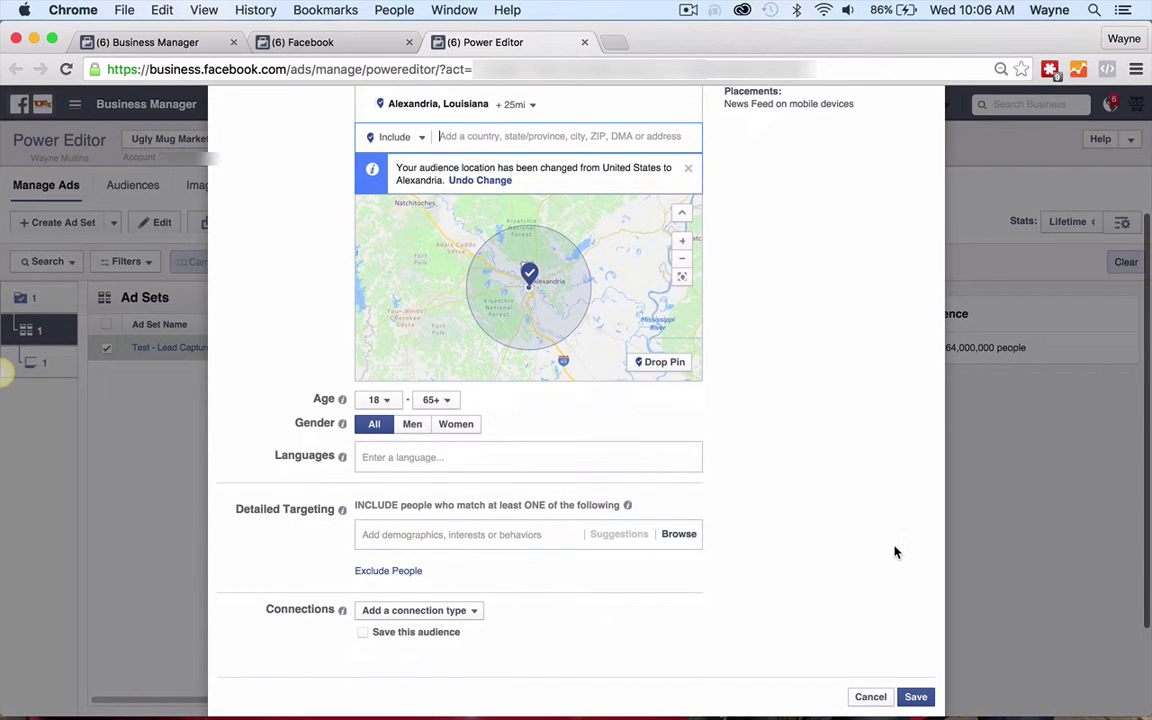
scroll(895, 548, "up", 8)
scroll(895, 560, "down", 6)
scroll(895, 569, "down", 3)
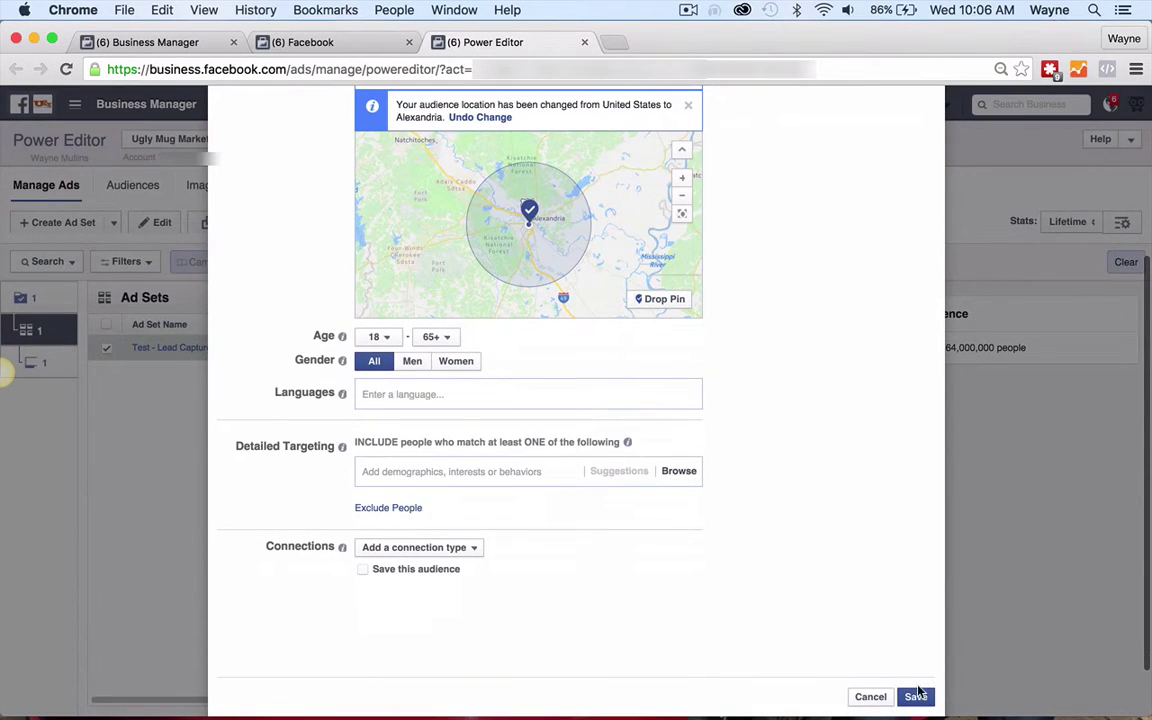
left_click(916, 696)
scroll(782, 550, "down", 5)
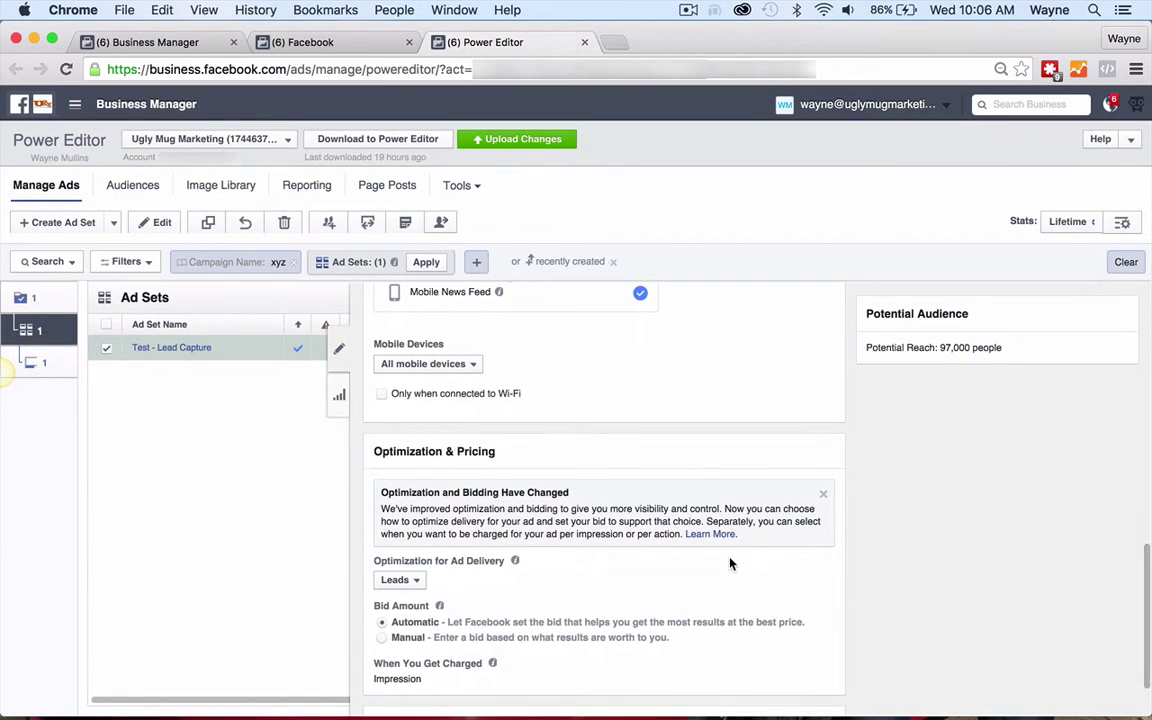
scroll(733, 561, "down", 3)
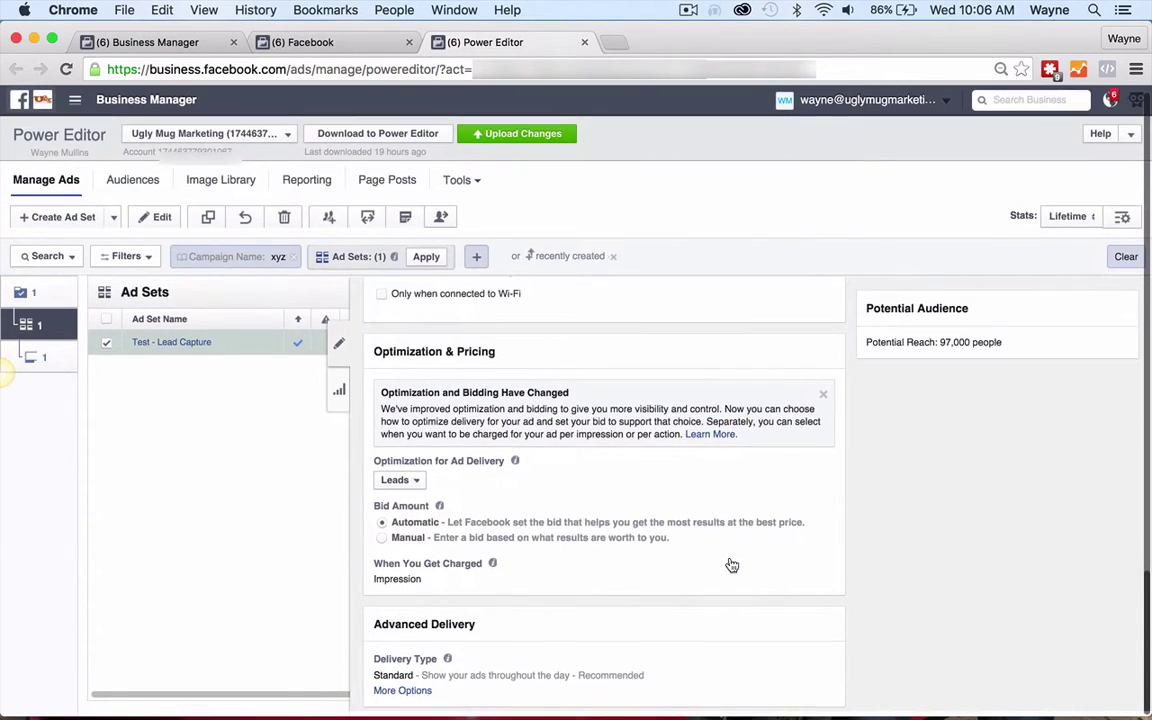
scroll(732, 566, "up", 5)
scroll(732, 566, "up", 10)
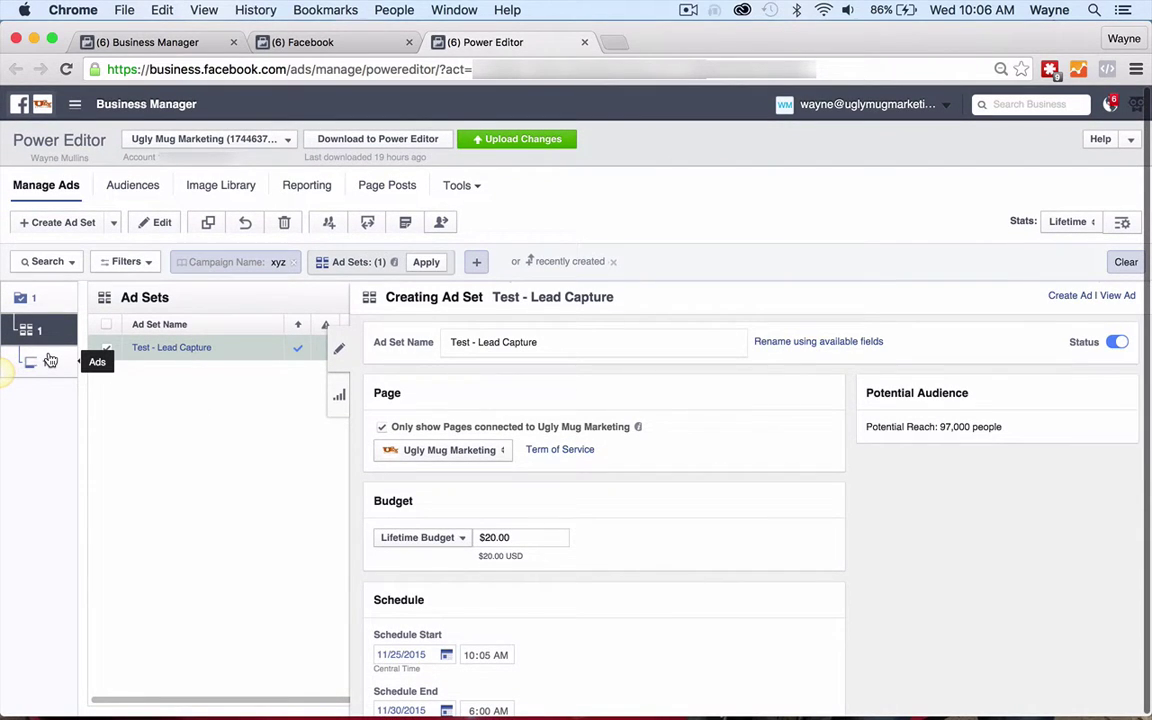
Give the ad the headline '$195 Website Review - Yours Free'.
left_click(50, 367)
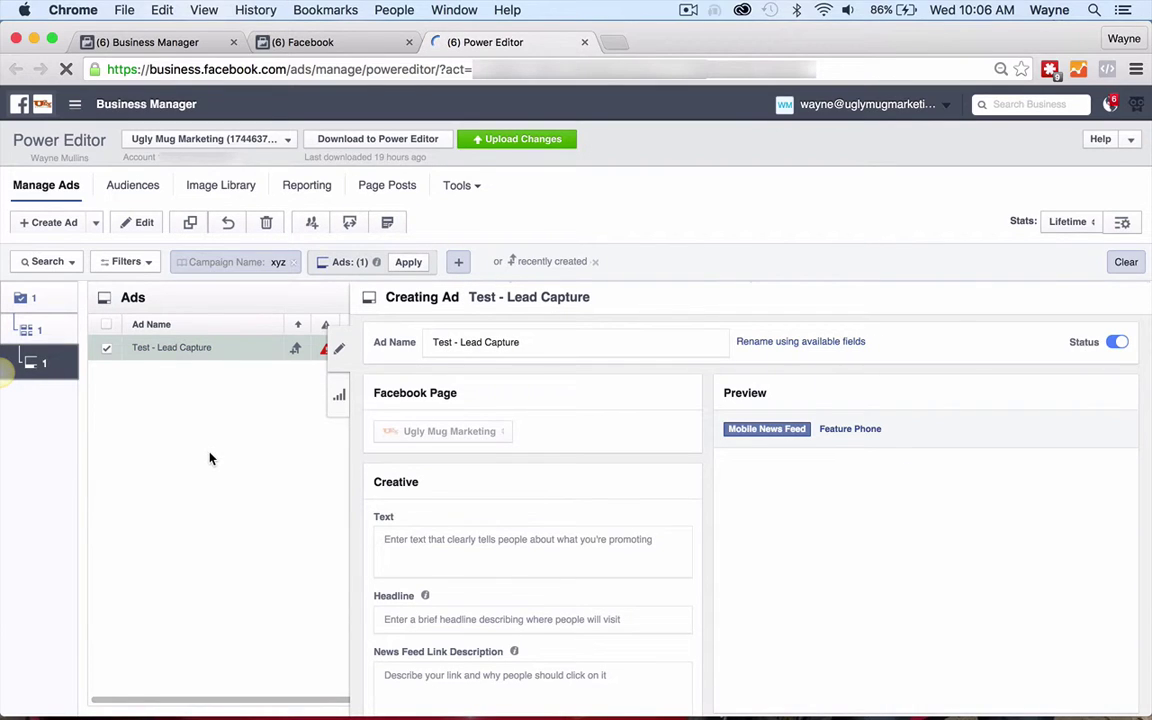
scroll(457, 598, "down", 1)
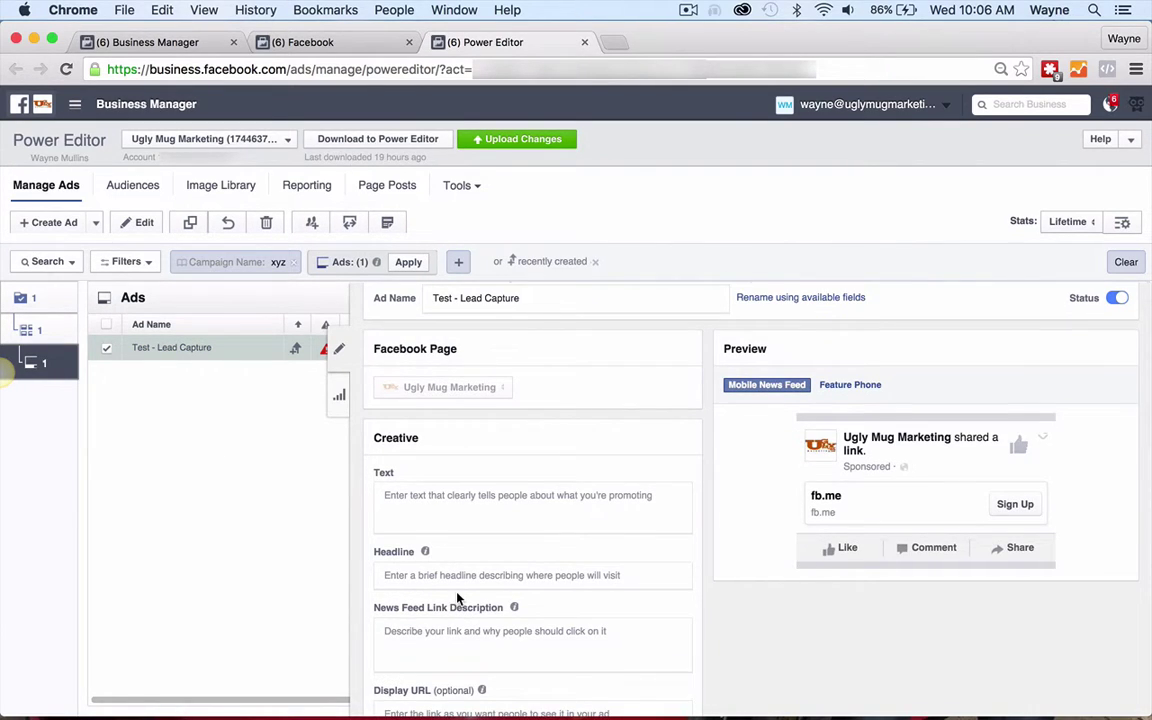
left_click(474, 512)
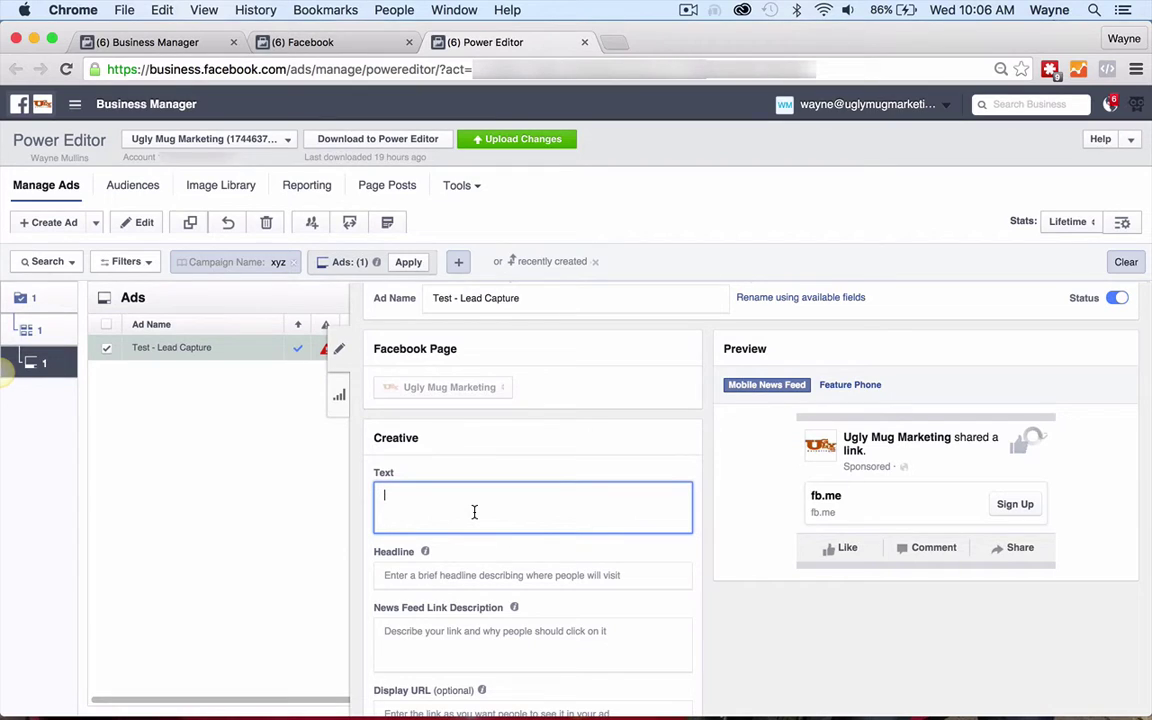
left_click(486, 568)
type("F")
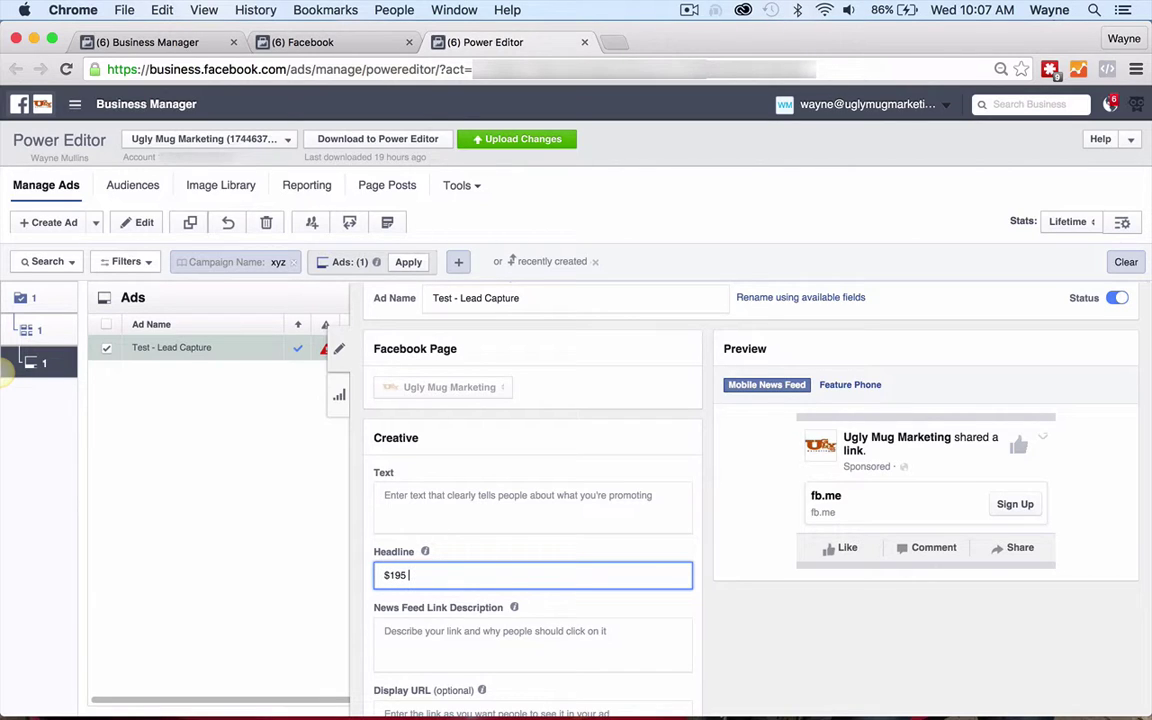
type("$195 Website")
key("BackSpace")
key("BackSpace")
key("BackSpace")
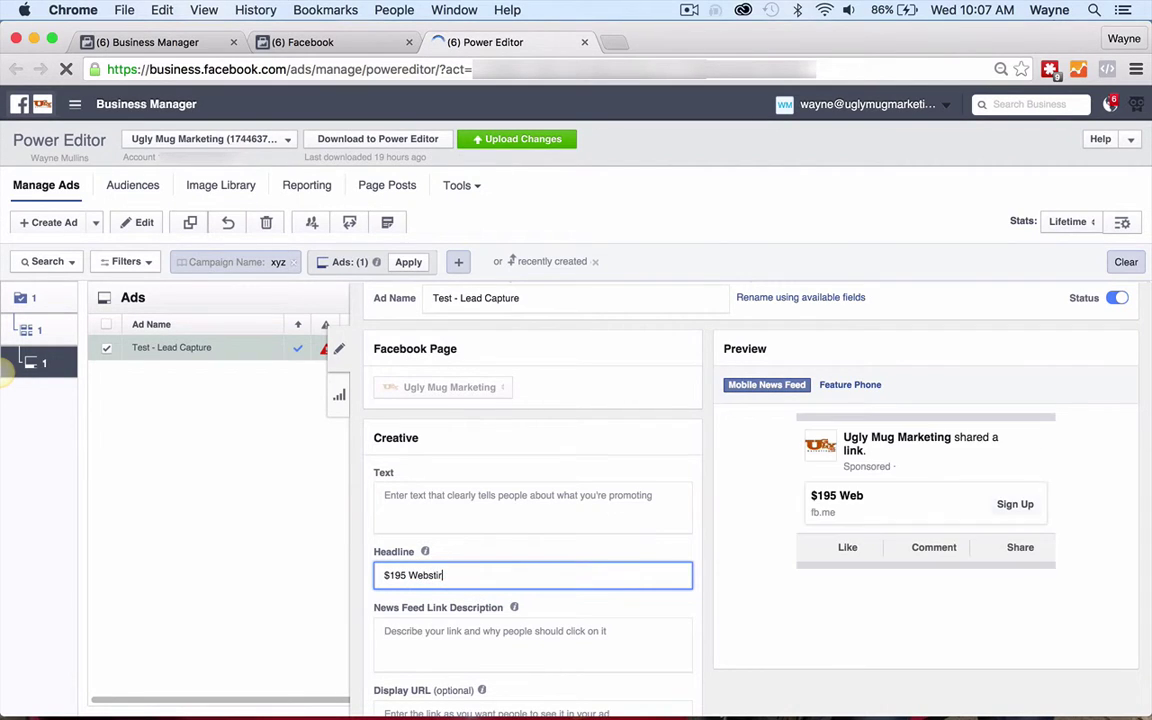
type("ite")
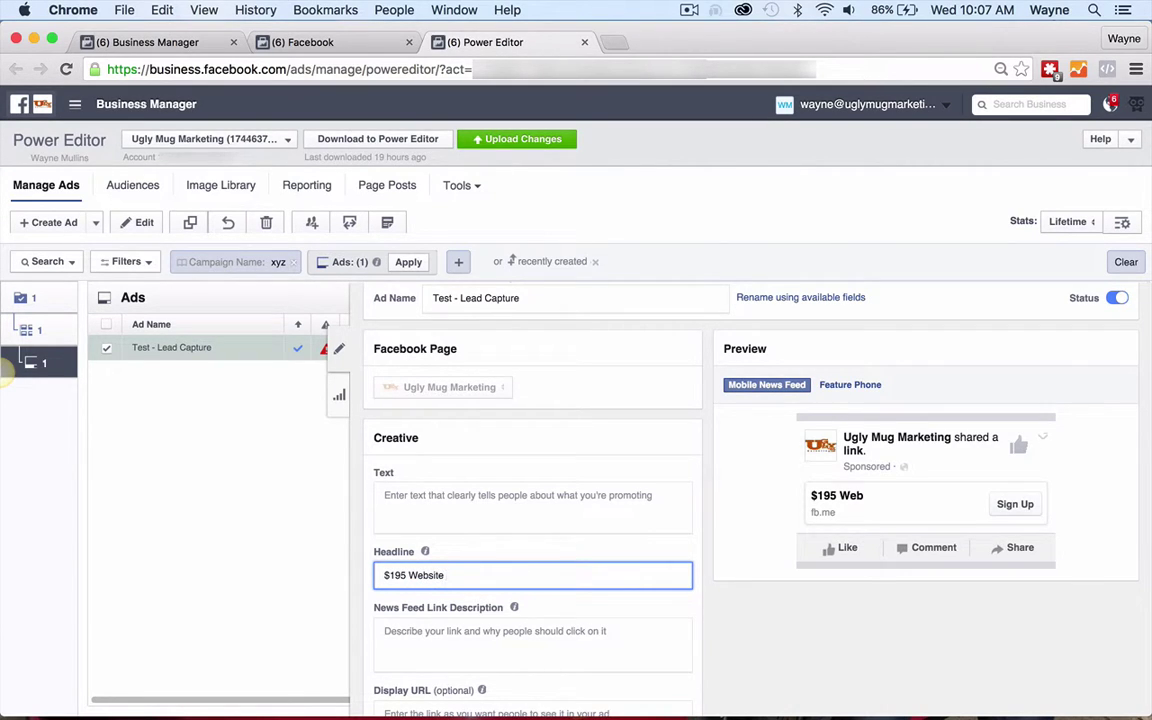
type(" Review ")
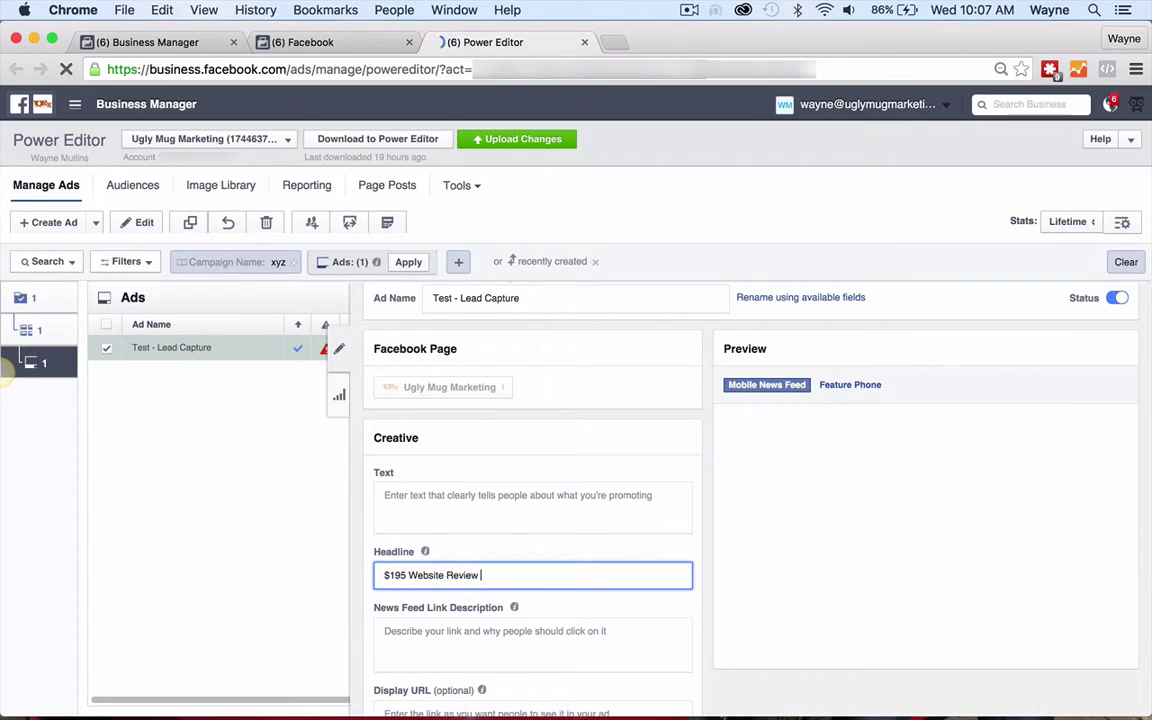
type("- Yours Free")
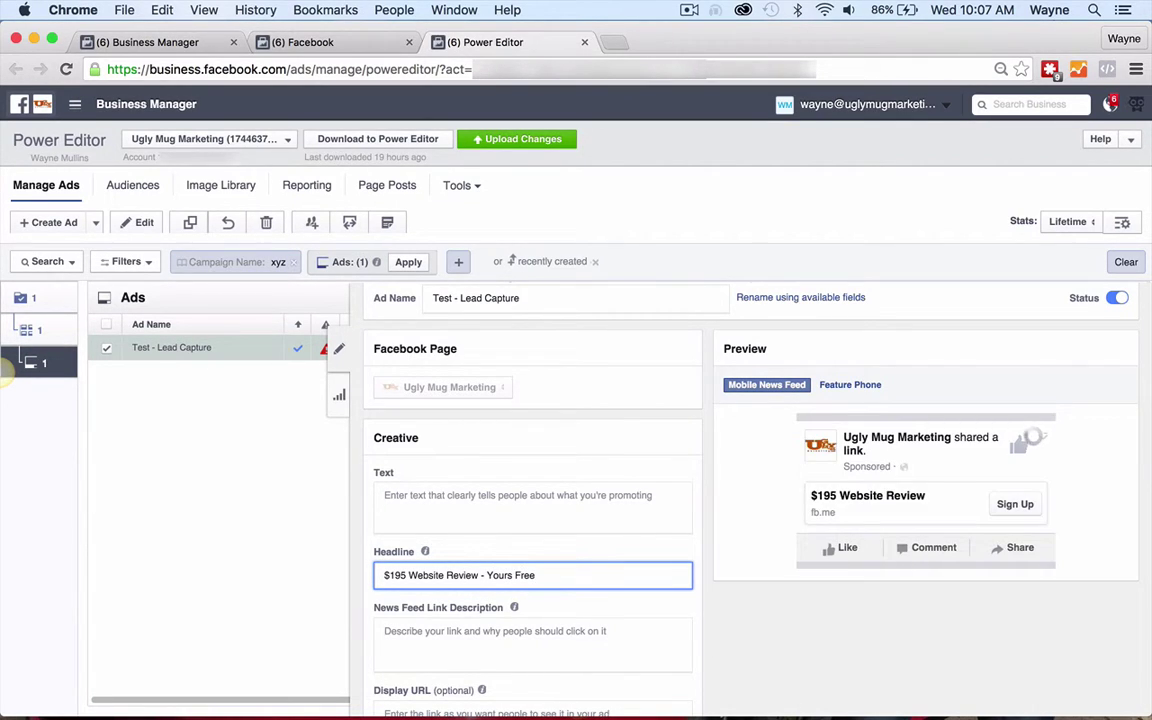
Set the ad text to 'After building over 400 websites, we know what works and what doesn't.'.
scroll(470, 605, "down", 1)
scroll(470, 605, "down", 2)
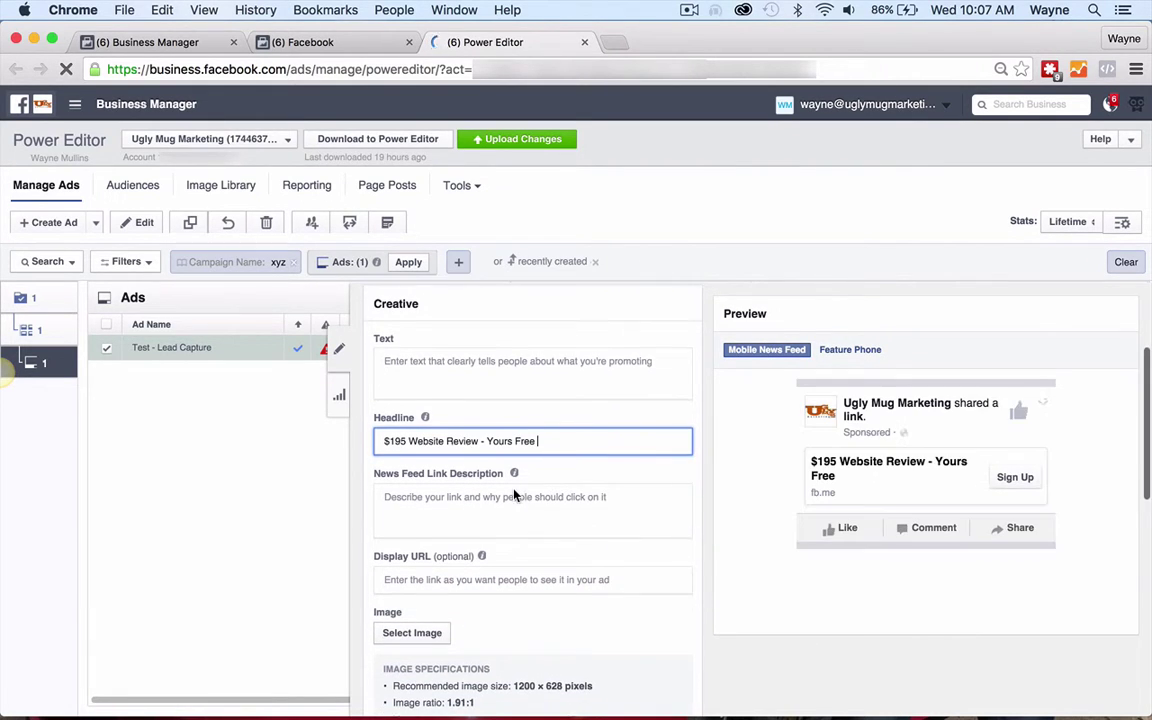
scroll(515, 494, "up", 1)
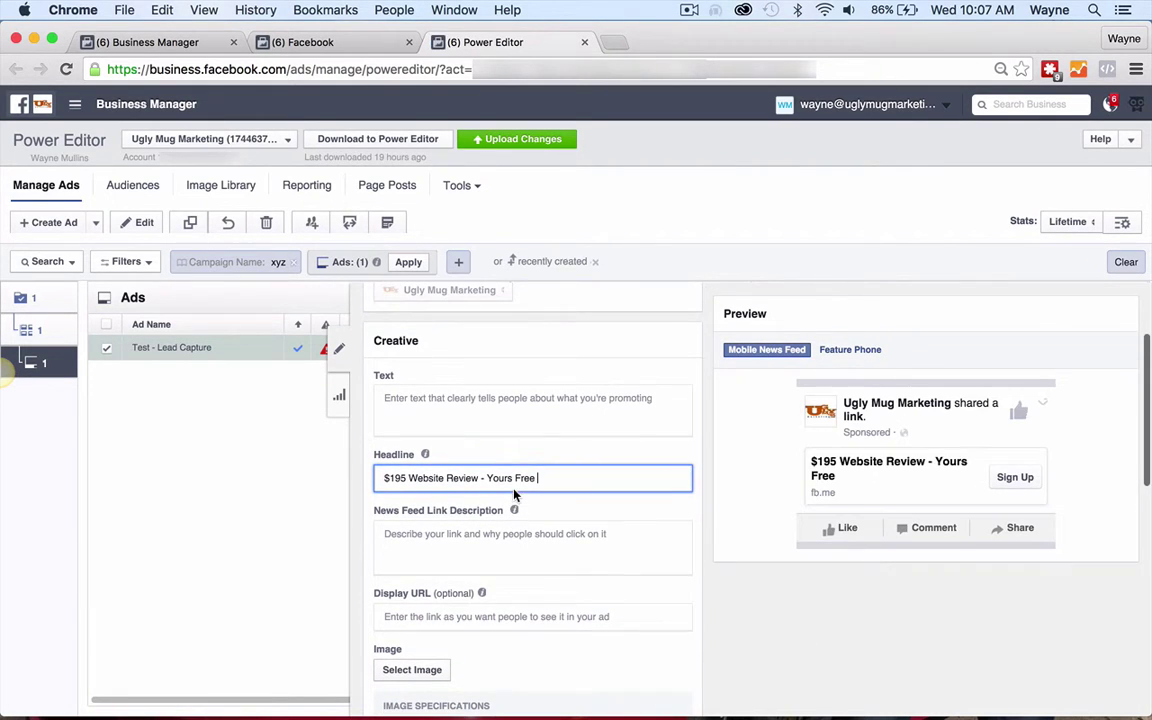
left_click(515, 417)
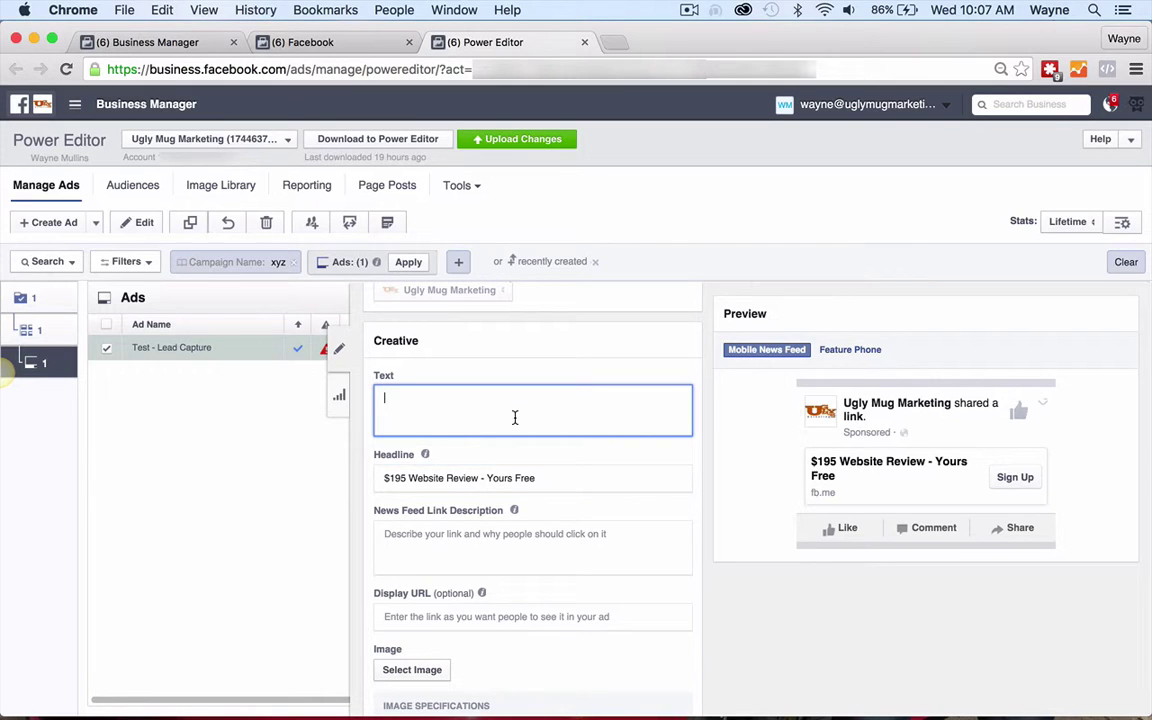
type("After building over")
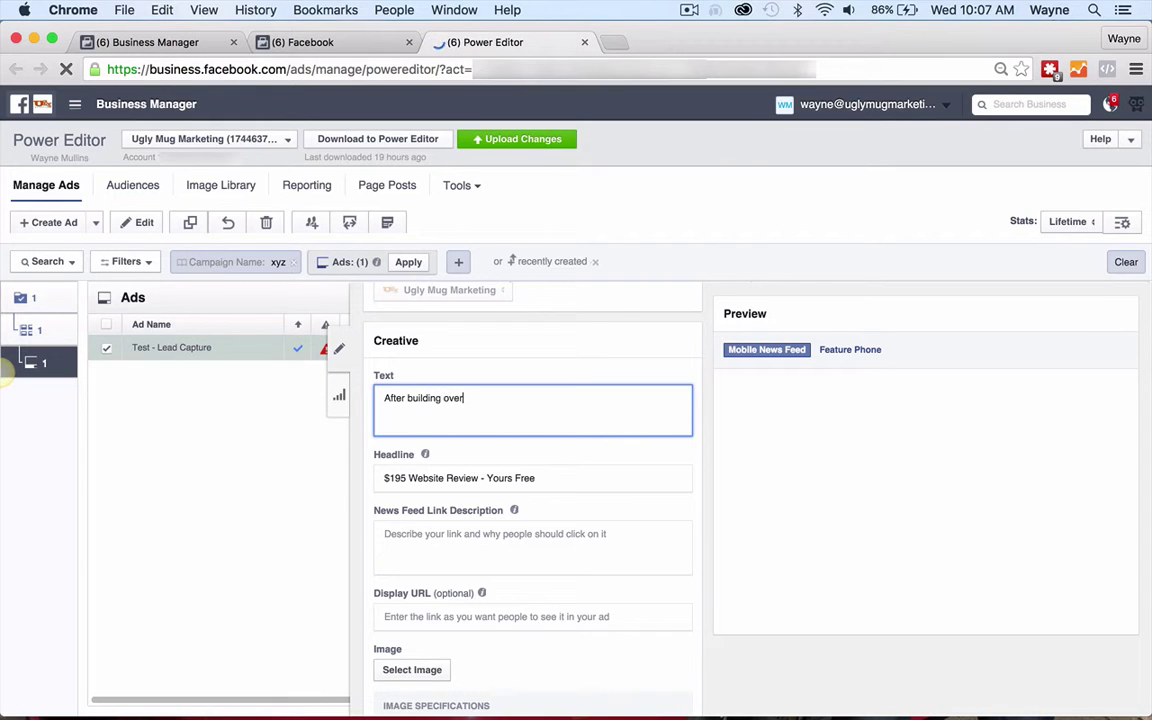
type(" 400 websites,")
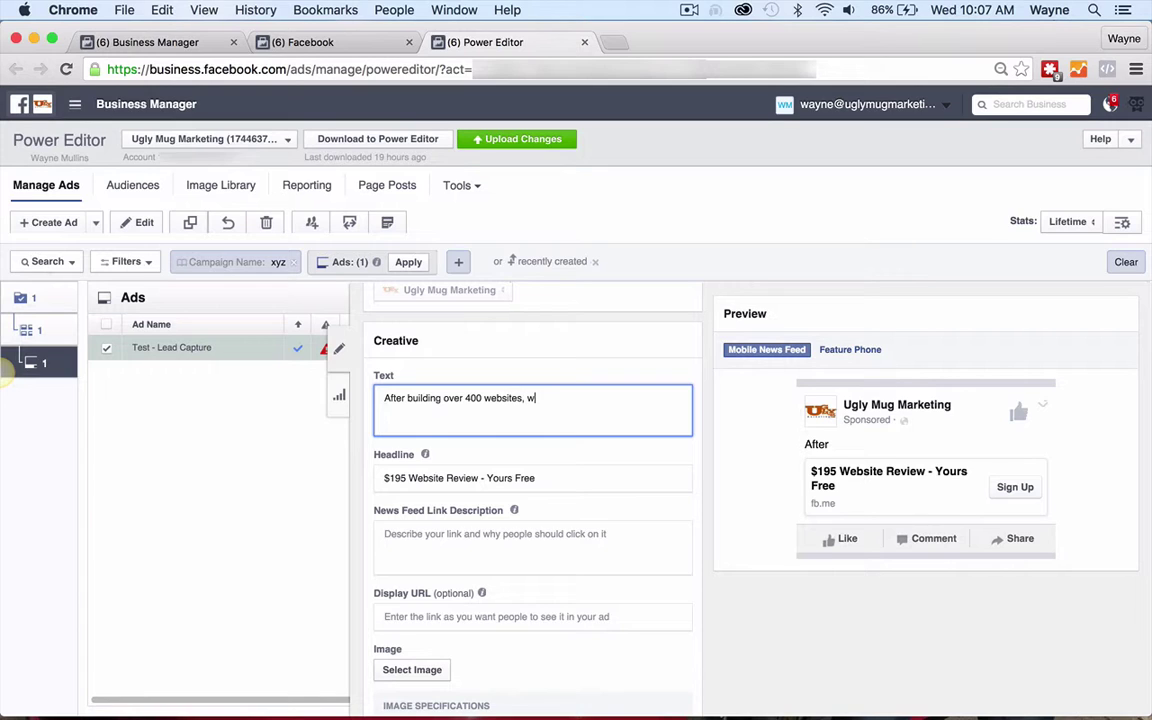
type(" we know what works")
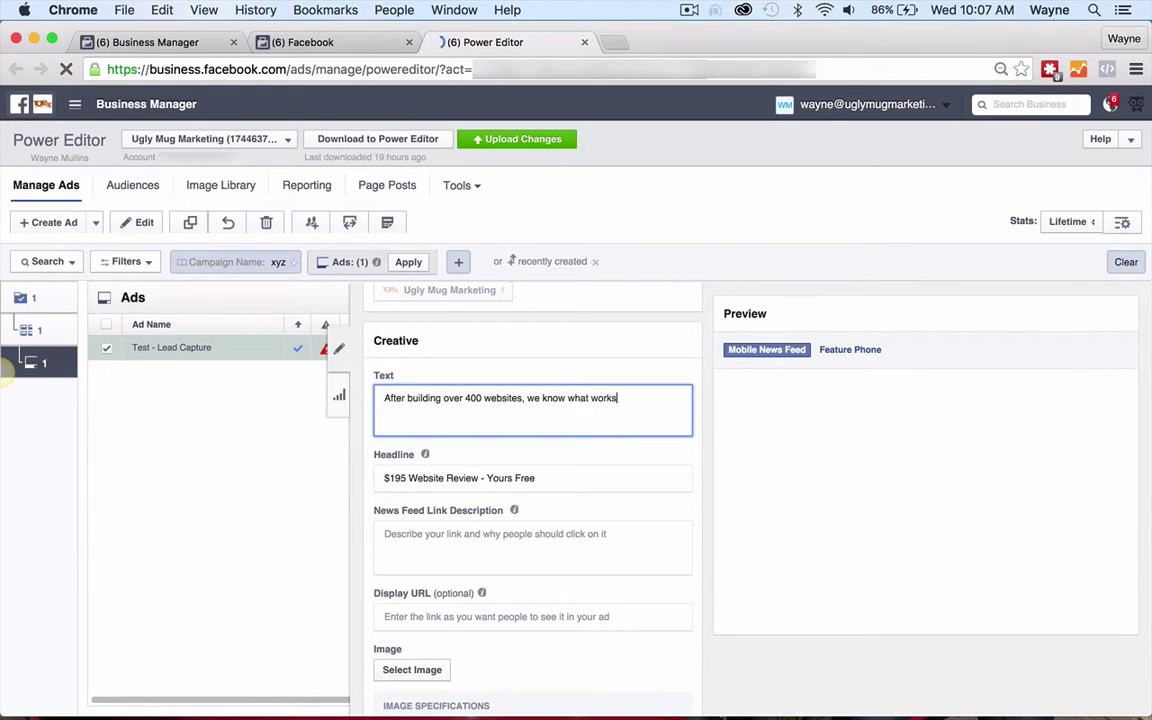
type(" and what does")
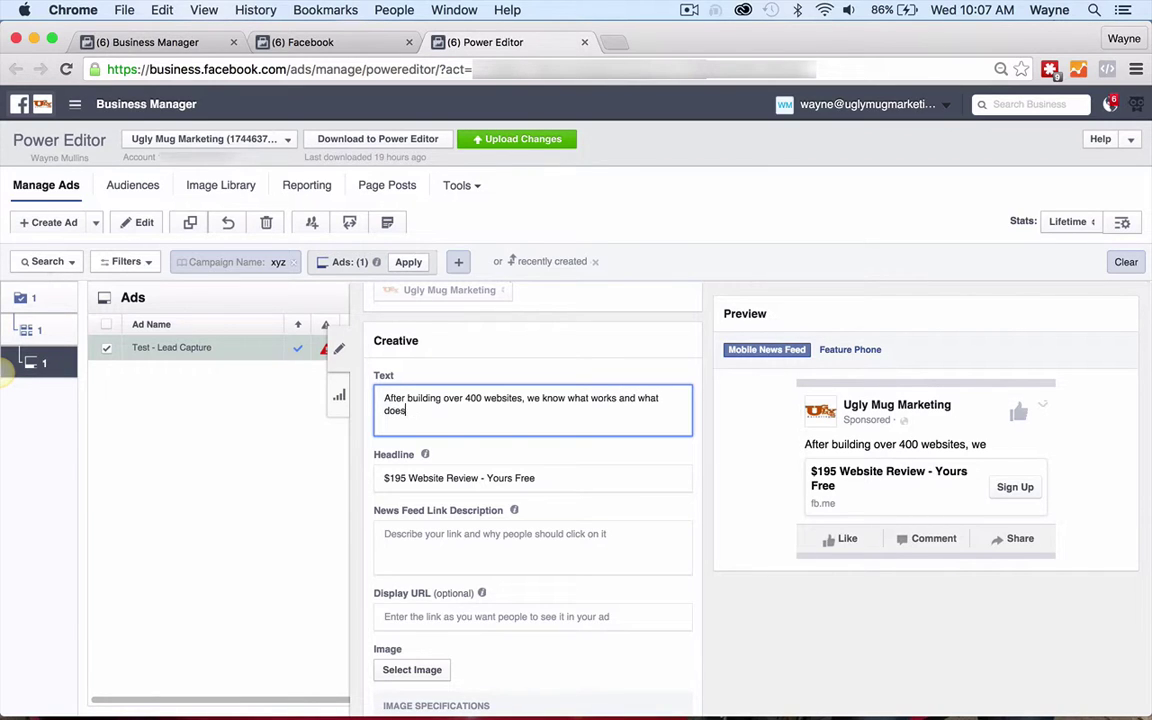
type("n't.")
Enter link description 'Learn more today.' and display URL uglymugmarketing.com.
scroll(675, 390, "down", 1)
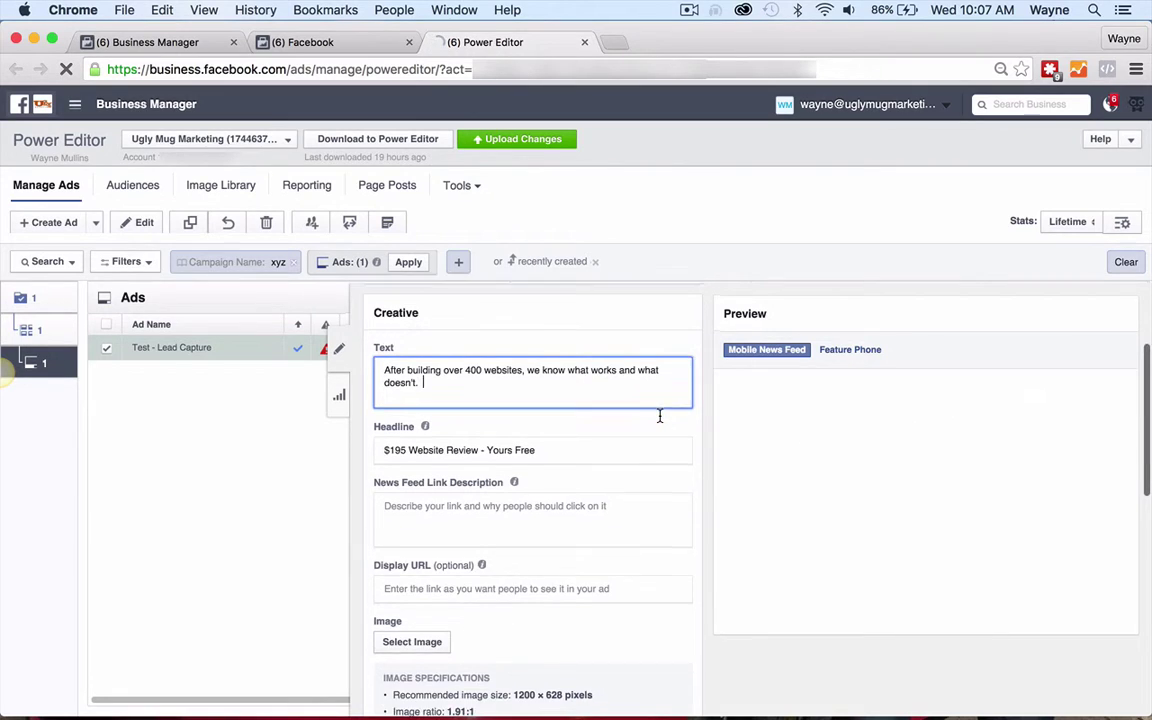
scroll(658, 414, "down", 4)
left_click(558, 387)
type("Learn more today.")
left_click(540, 456)
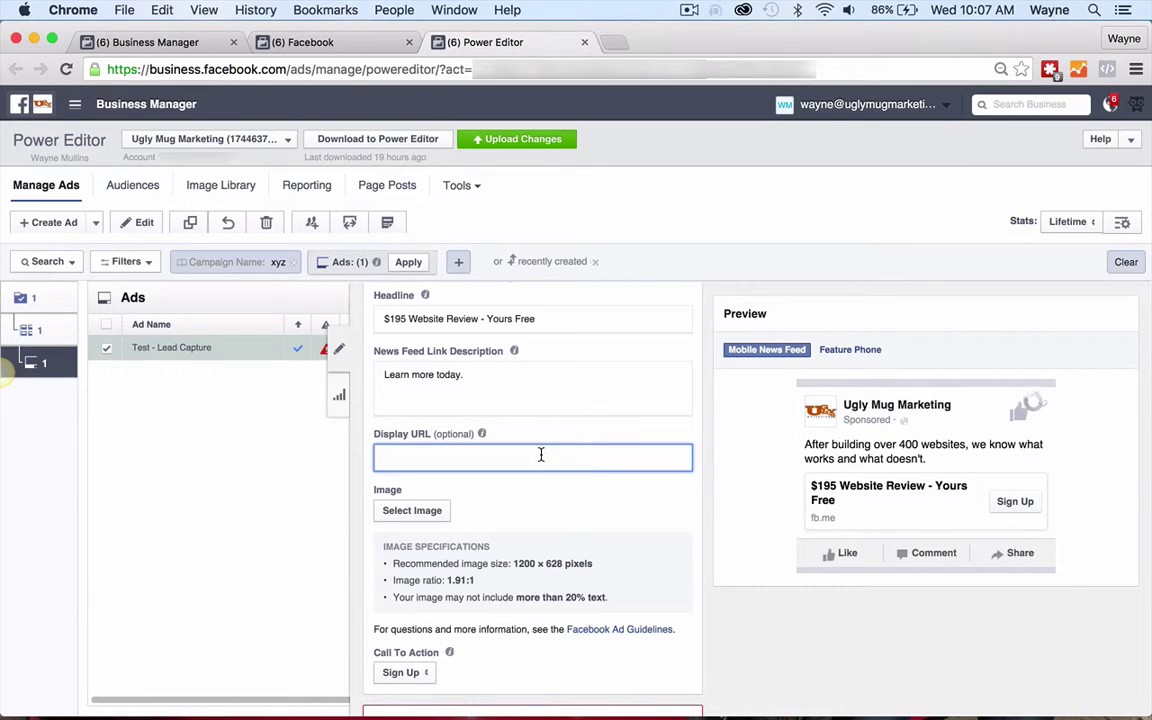
type("uglymugm")
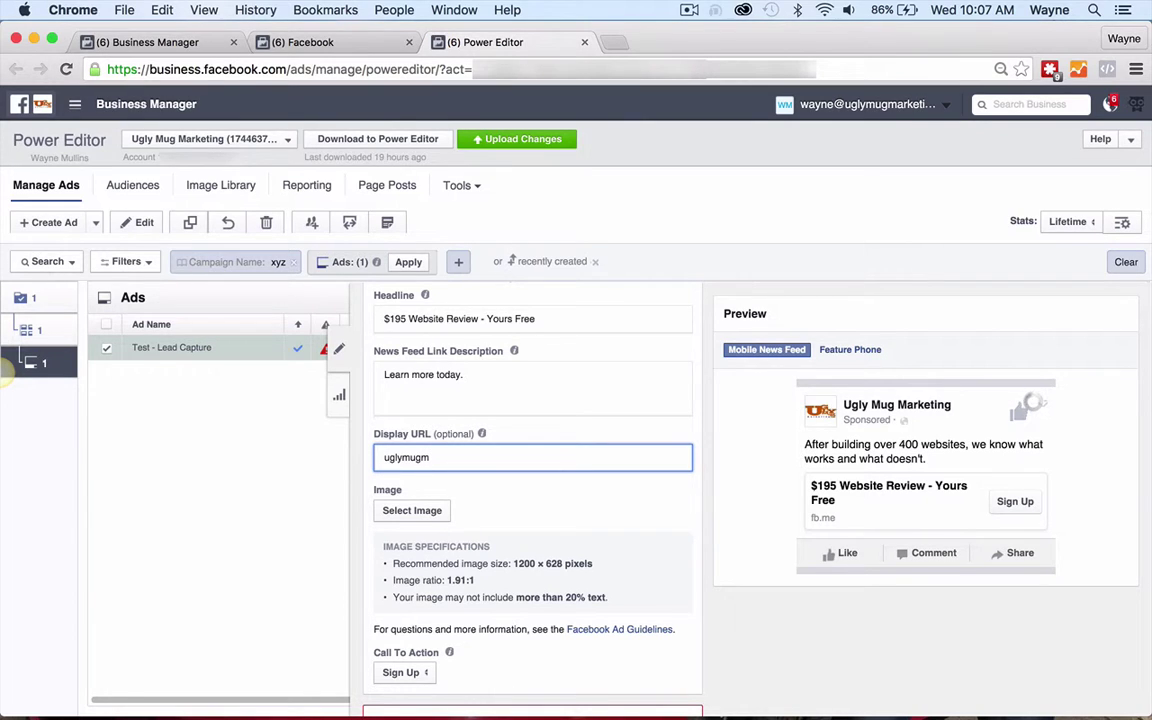
type("arketing.com")
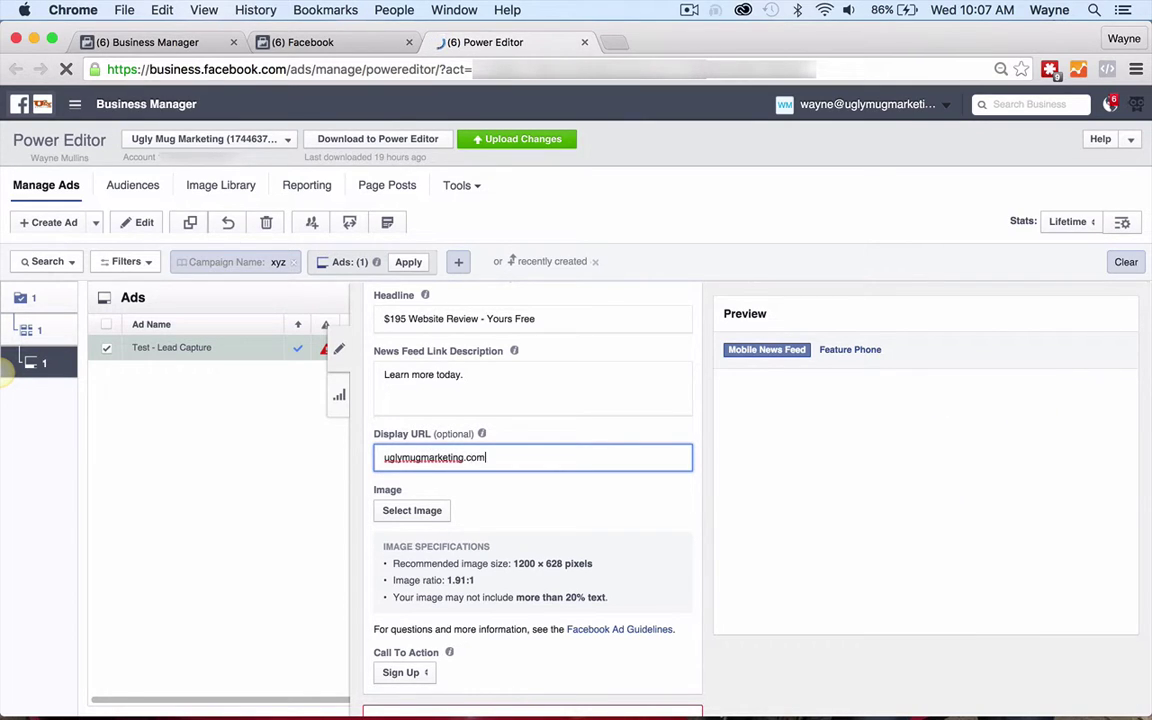
Use the STRATEGY illustration (1000 × 657) from the image library as the ad's image.
left_click(420, 512)
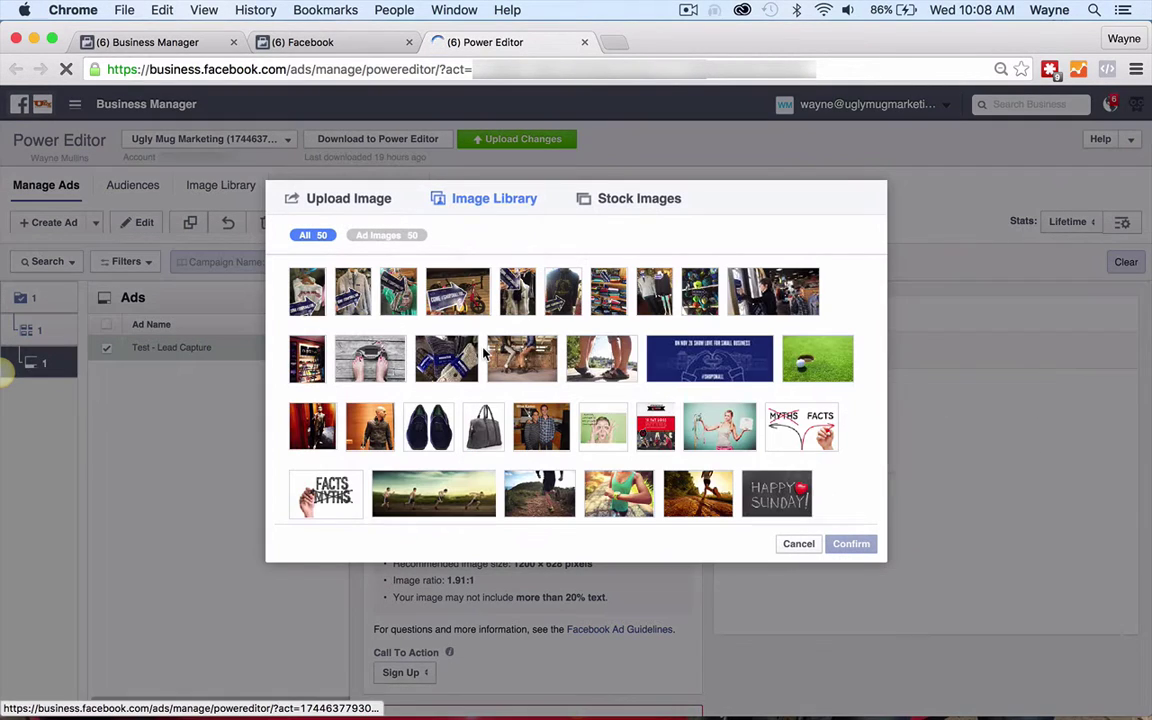
scroll(595, 380, "down", 2)
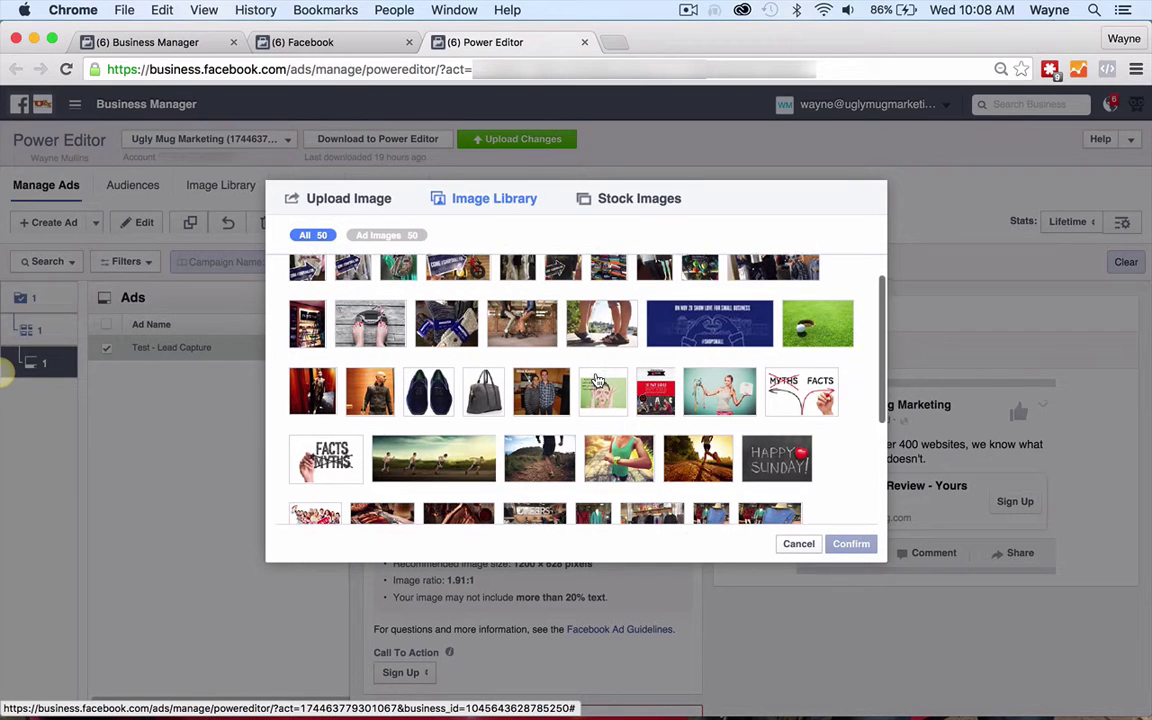
scroll(597, 380, "down", 3)
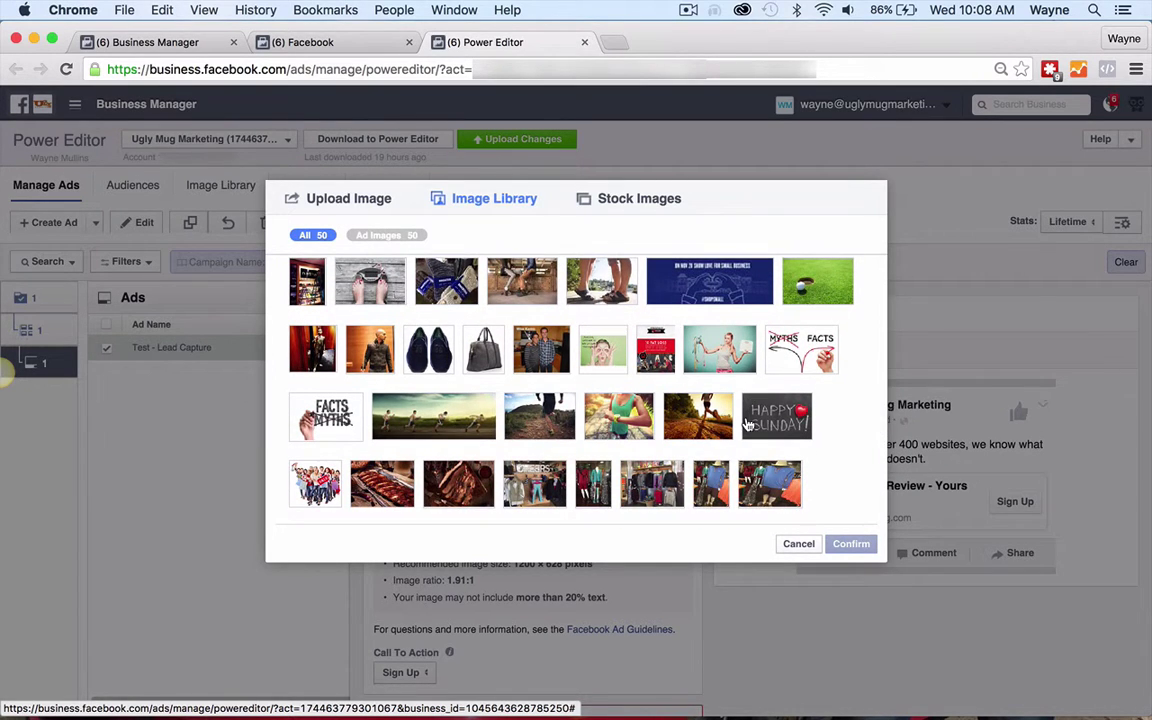
scroll(742, 412, "down", 6)
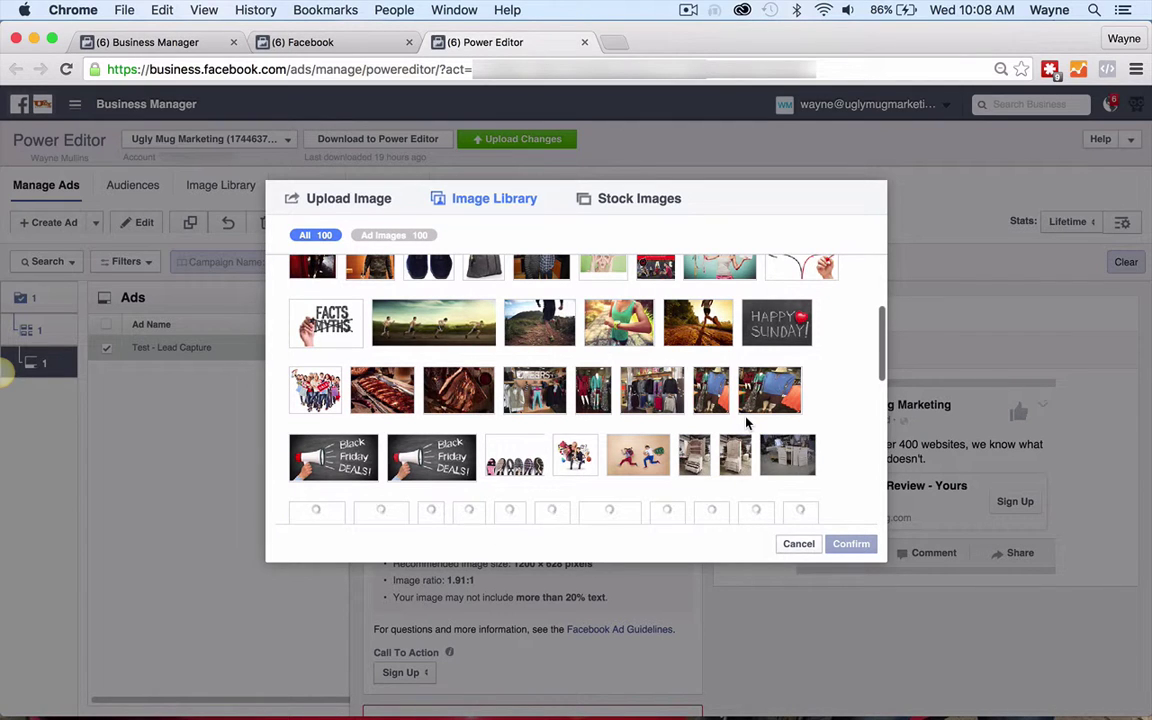
scroll(761, 450, "down", 6)
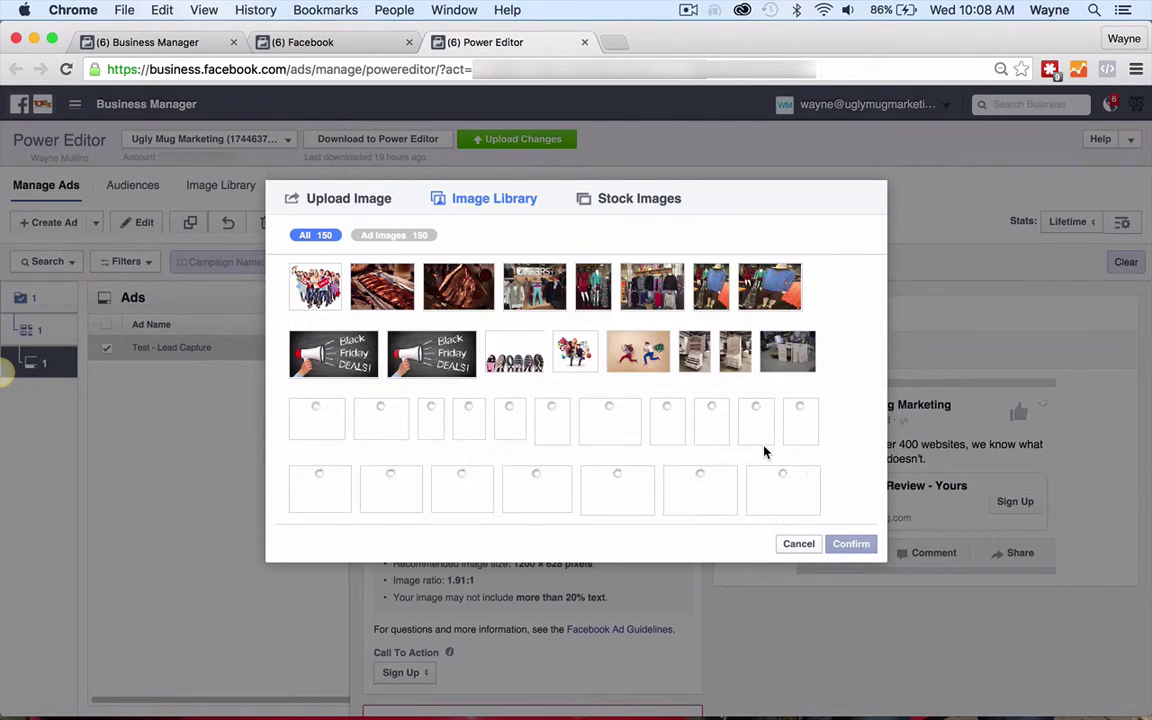
scroll(764, 452, "down", 4)
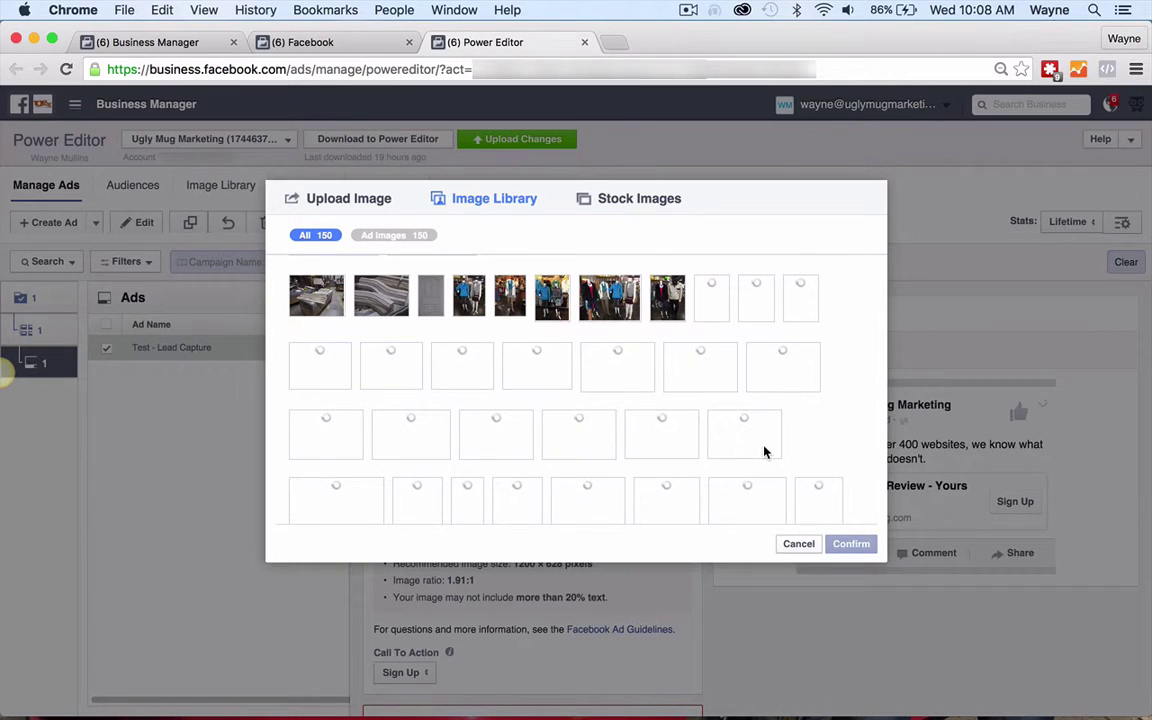
scroll(764, 452, "down", 3)
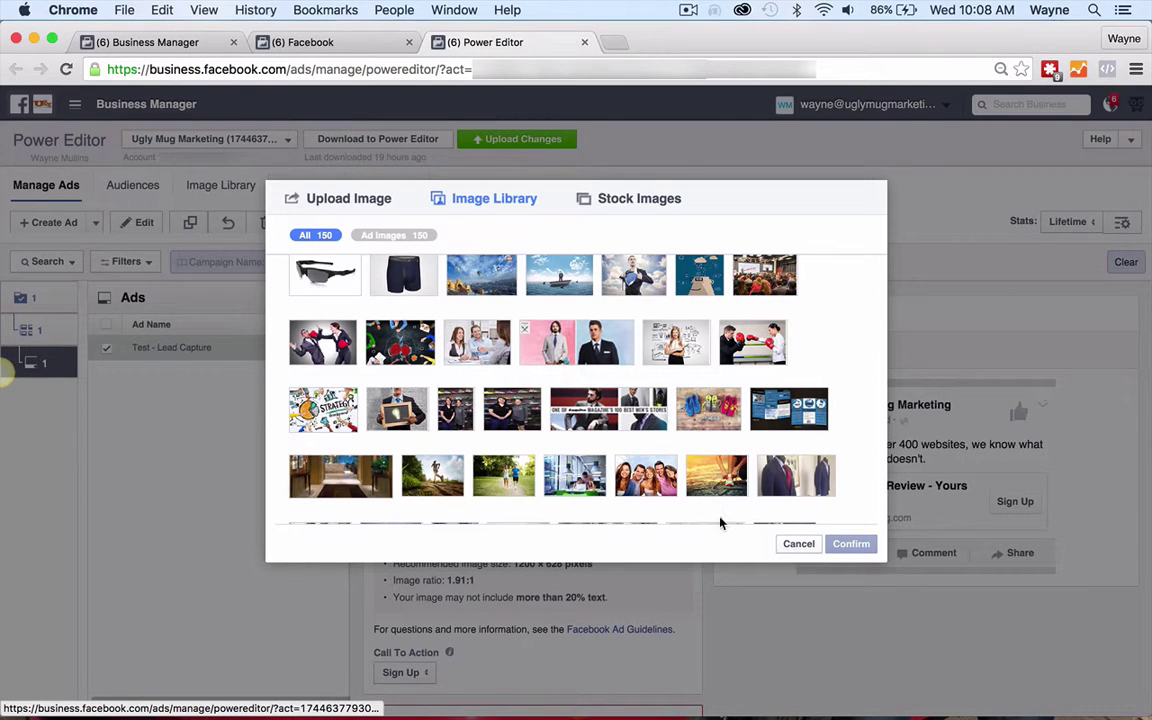
left_click(300, 395)
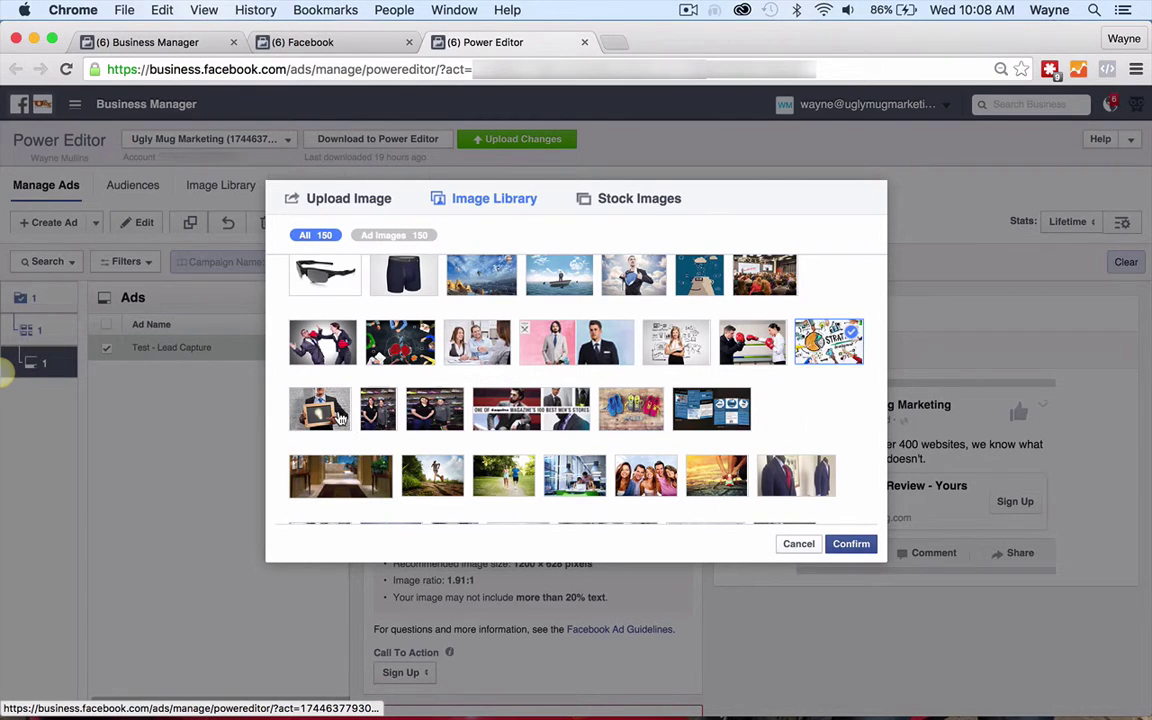
left_click(849, 543)
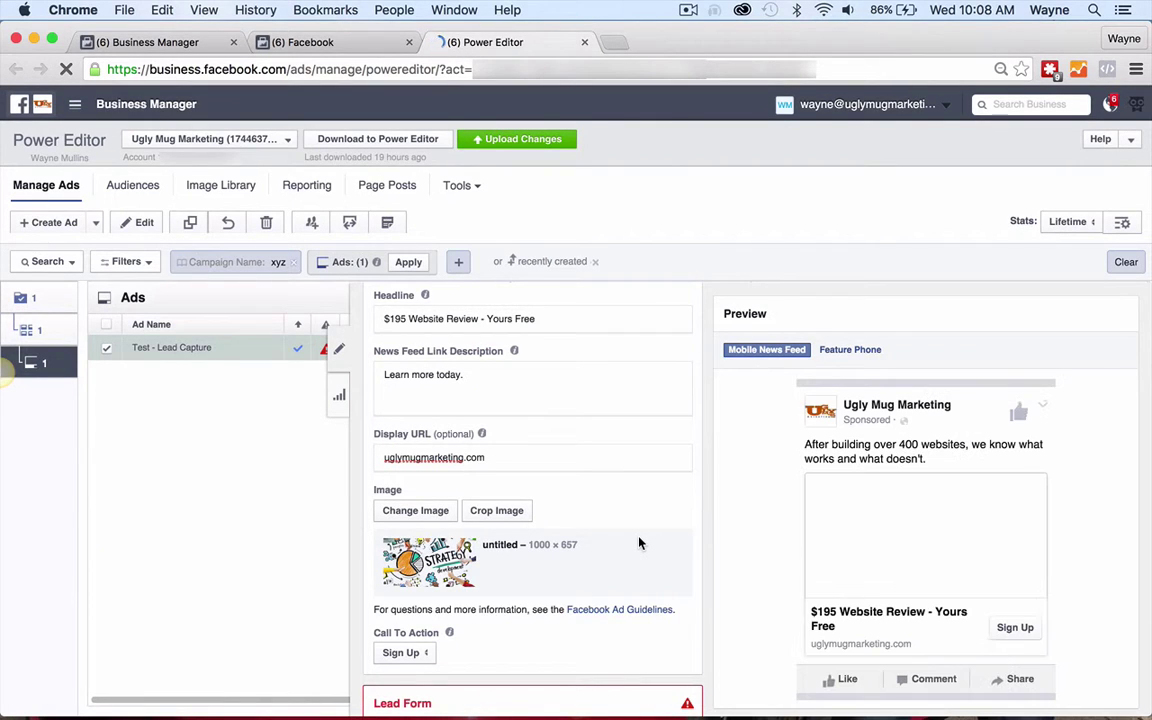
Switch the ad's call to action to Learn More.
scroll(640, 543, "down", 4)
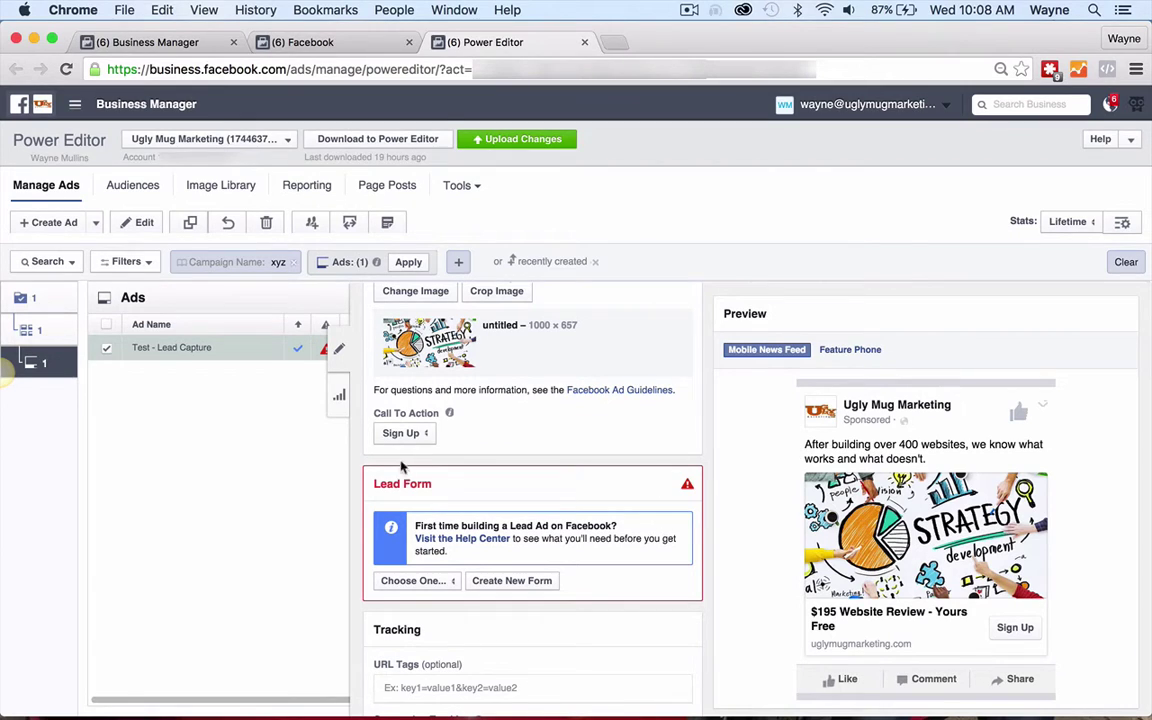
left_click(412, 434)
left_click(404, 414)
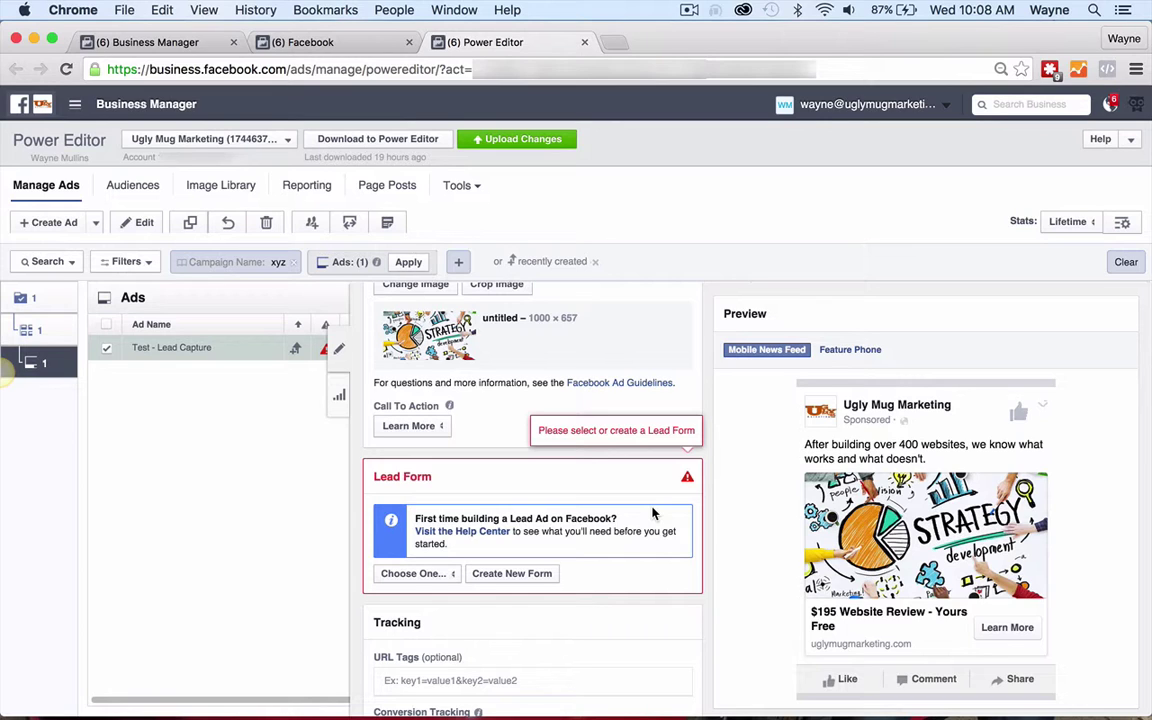
scroll(612, 505, "down", 2)
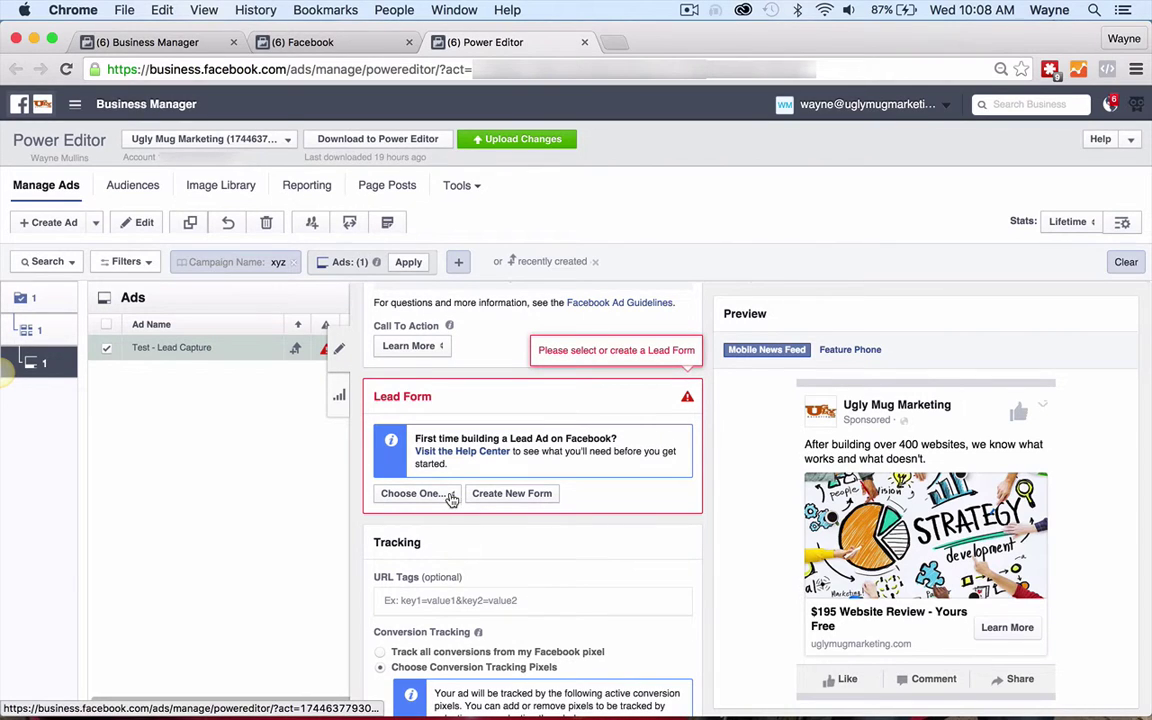
Create a new lead form named 'Ugly Mug - Test Form' and proceed to its questions.
left_click(518, 497)
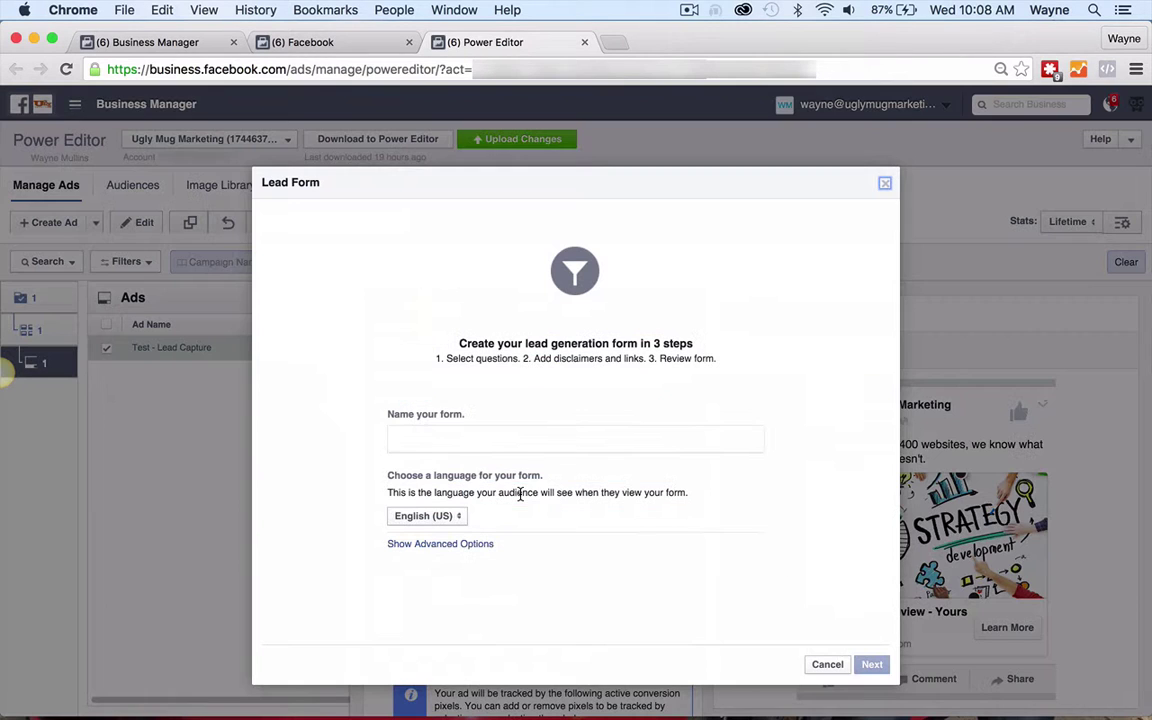
left_click(480, 436)
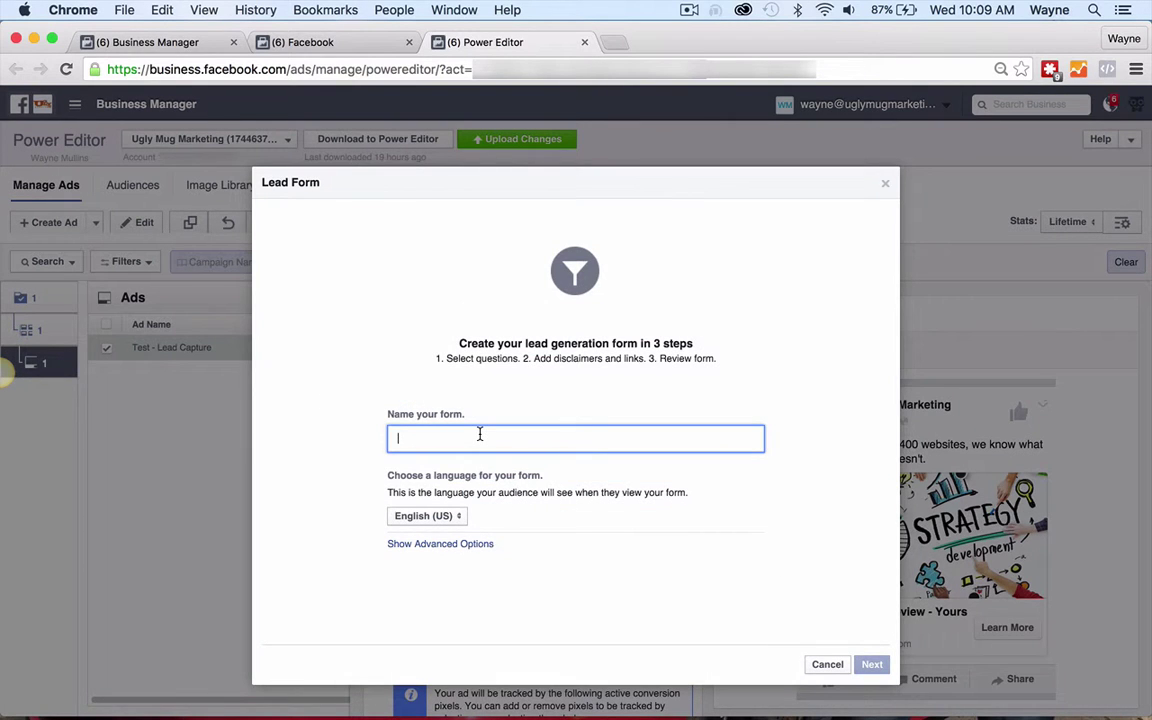
type("Ugly Mug - Test Form")
left_click(872, 665)
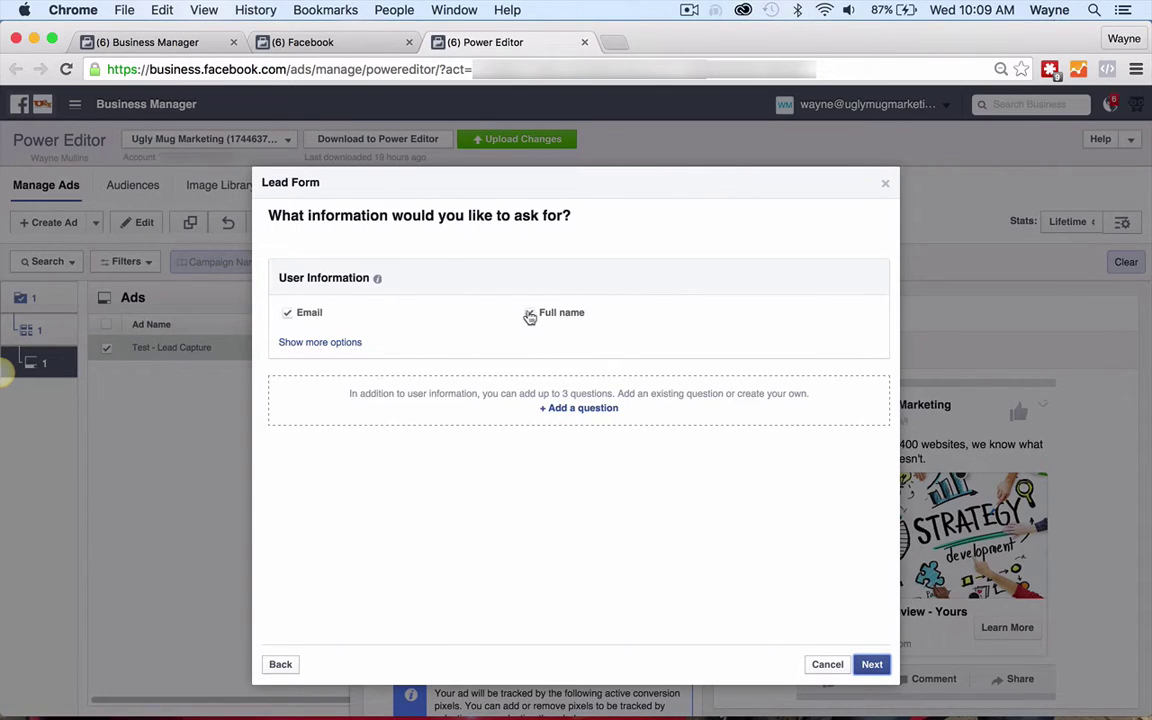
Replace Full name with First Name so the form requests Email and First Name.
left_click(341, 343)
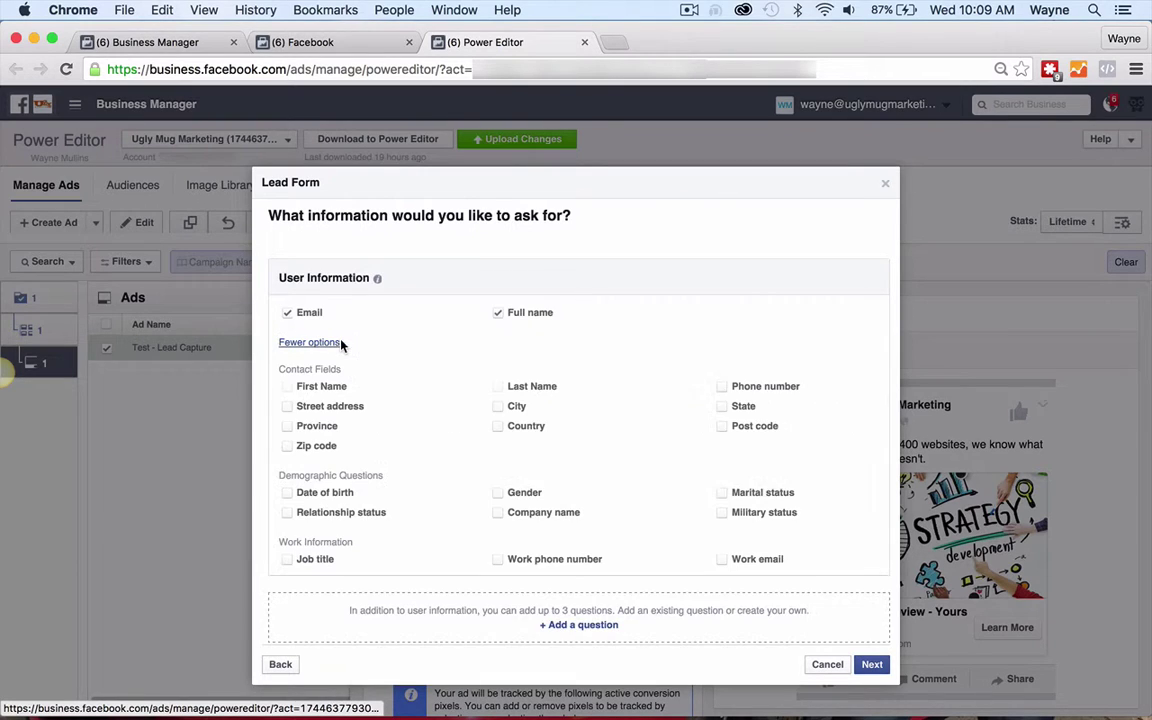
left_click(336, 343)
left_click(336, 345)
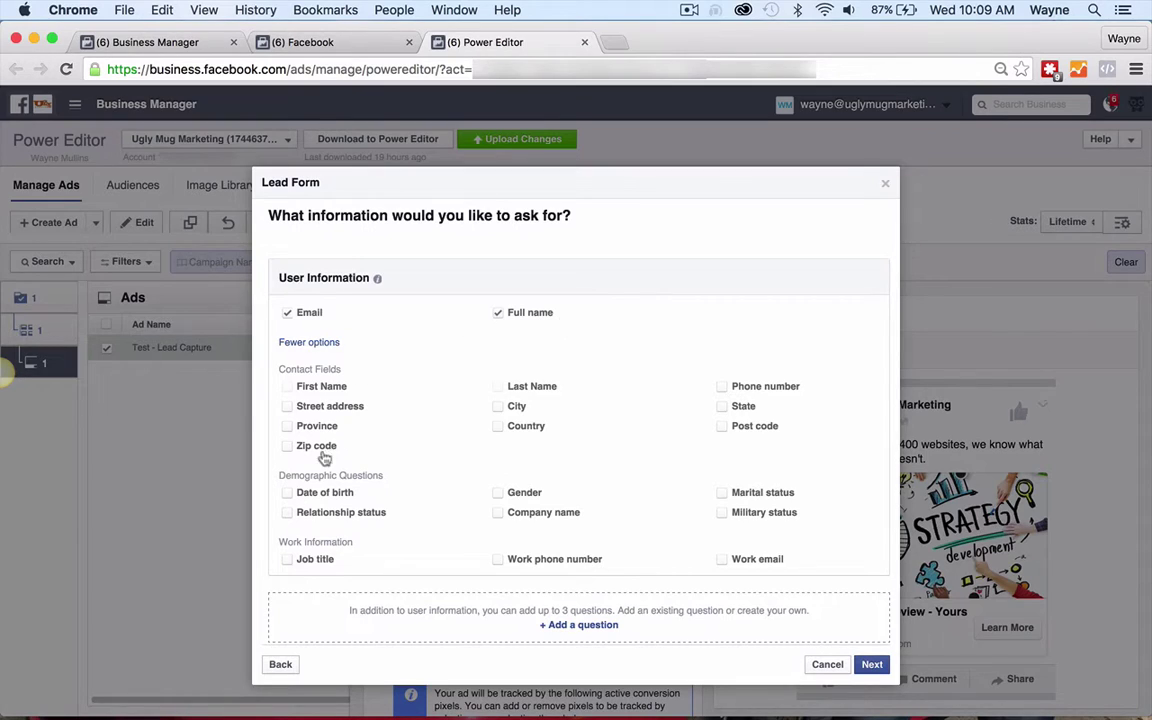
left_click(502, 316)
left_click(343, 388)
scroll(660, 440, "down", 1)
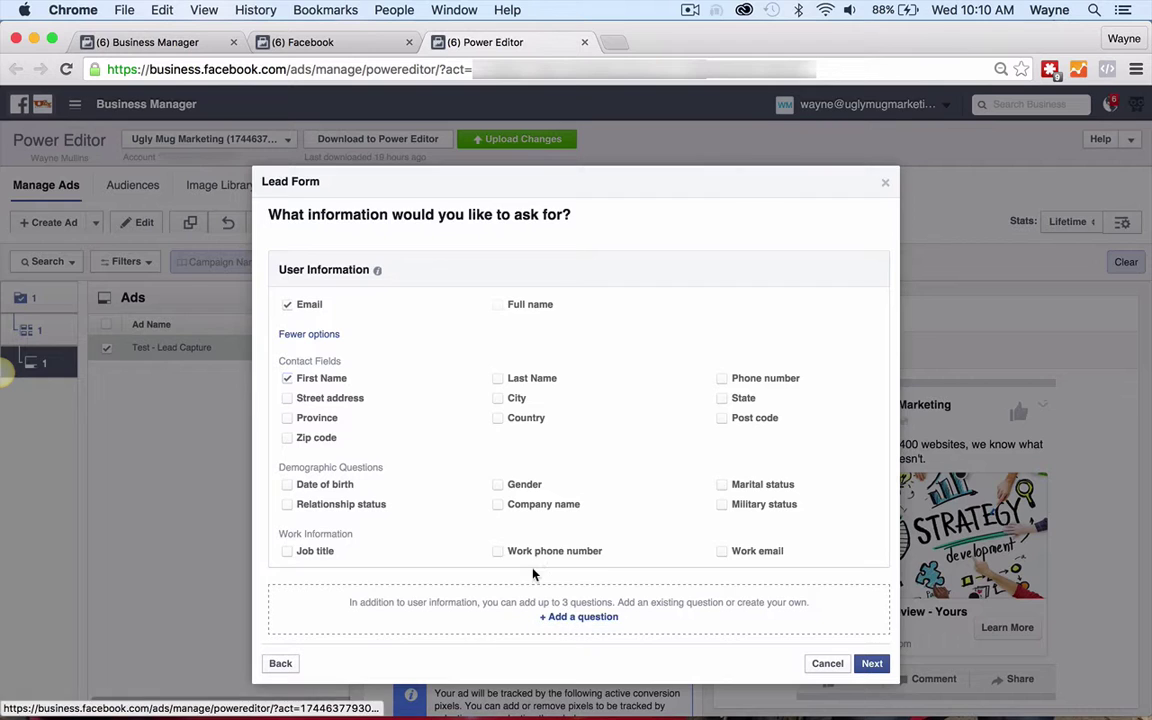
Browse the Additional Questions catalogue, including Automotive, Education and Ecommerce options.
left_click(591, 619)
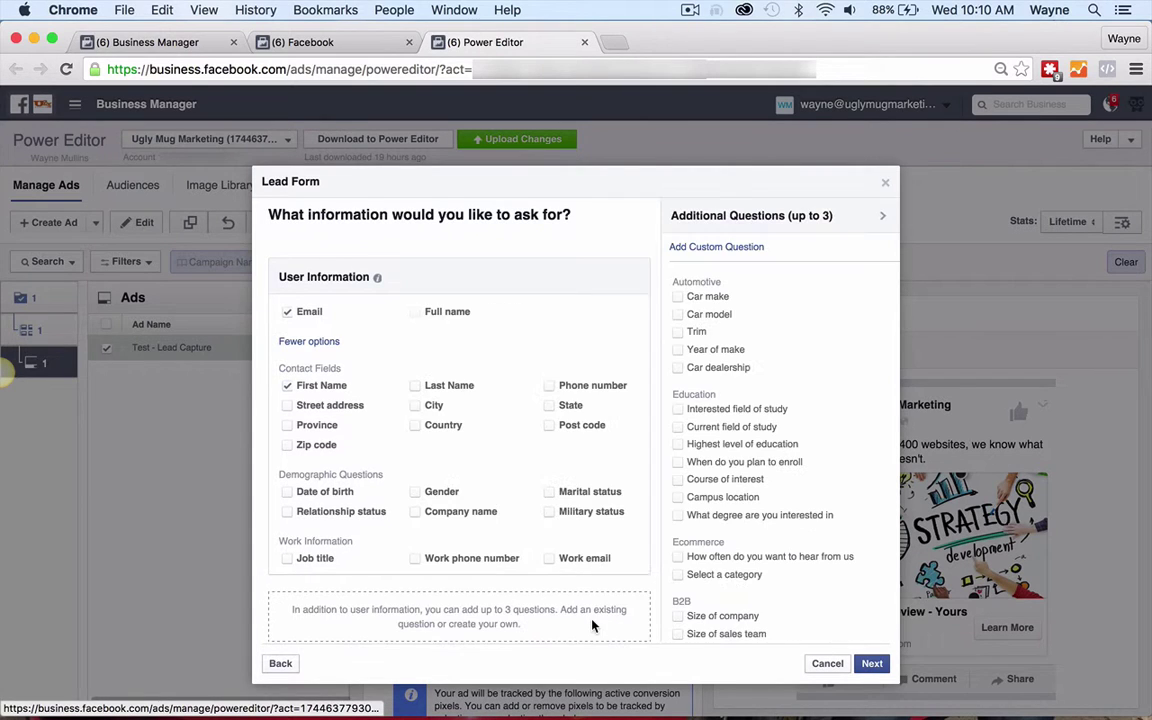
scroll(800, 353, "down", 5)
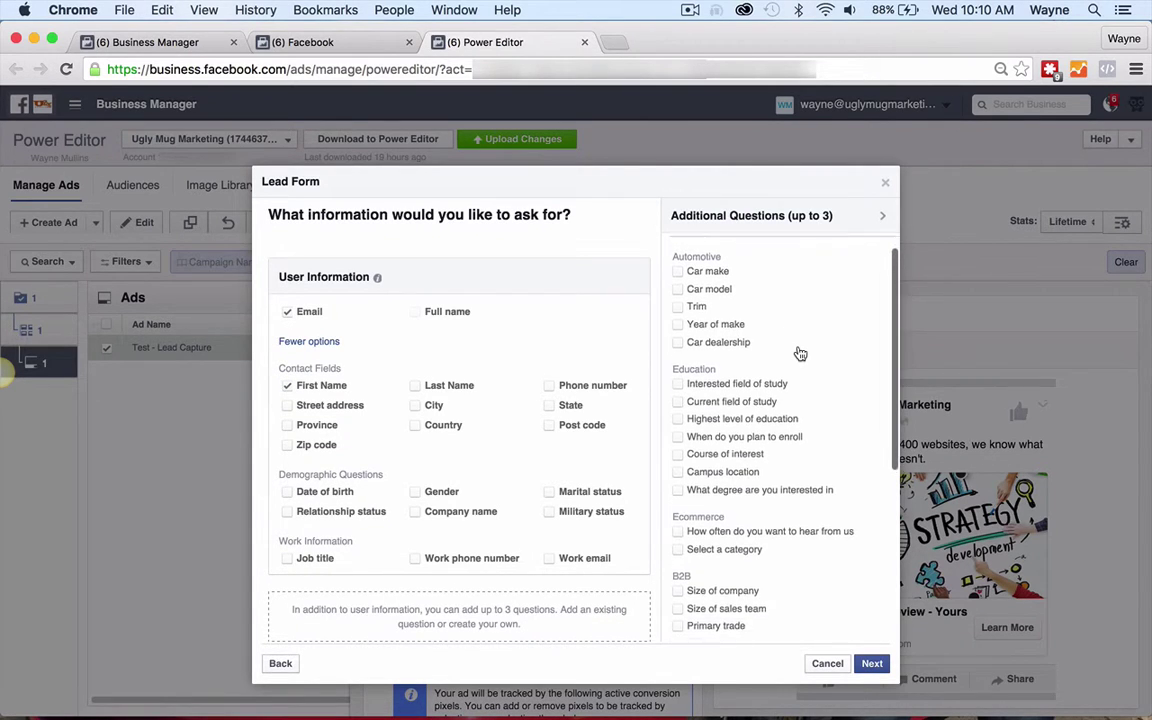
scroll(800, 353, "down", 4)
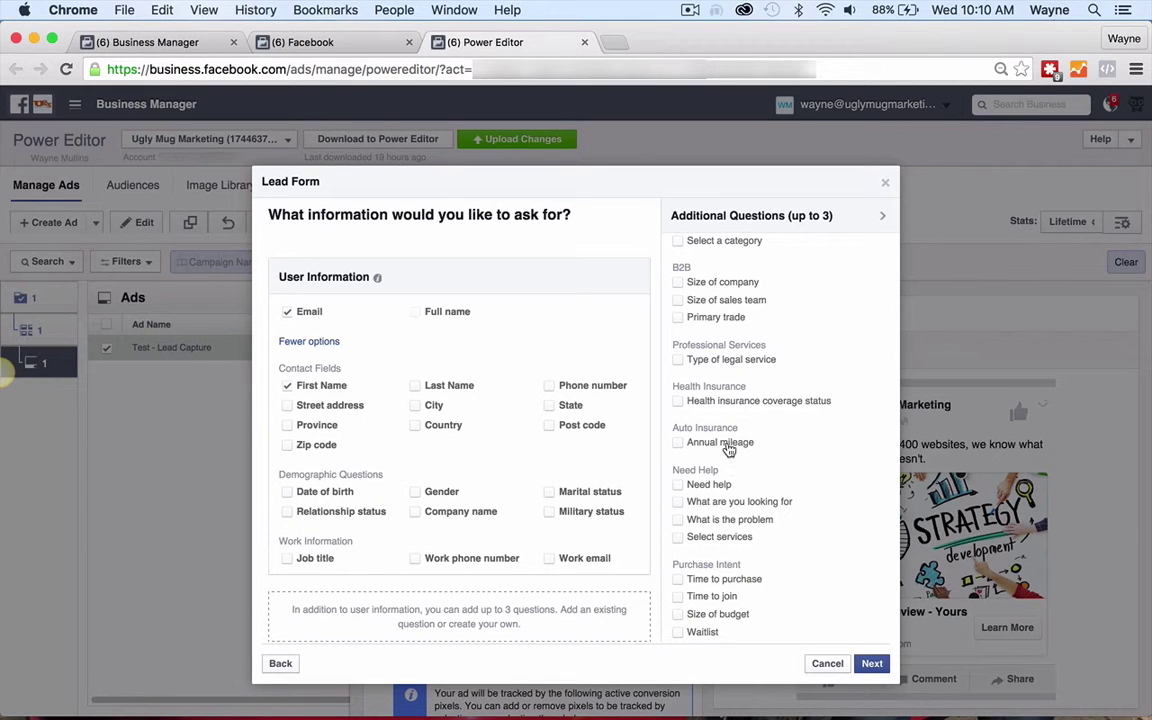
scroll(729, 450, "up", 1)
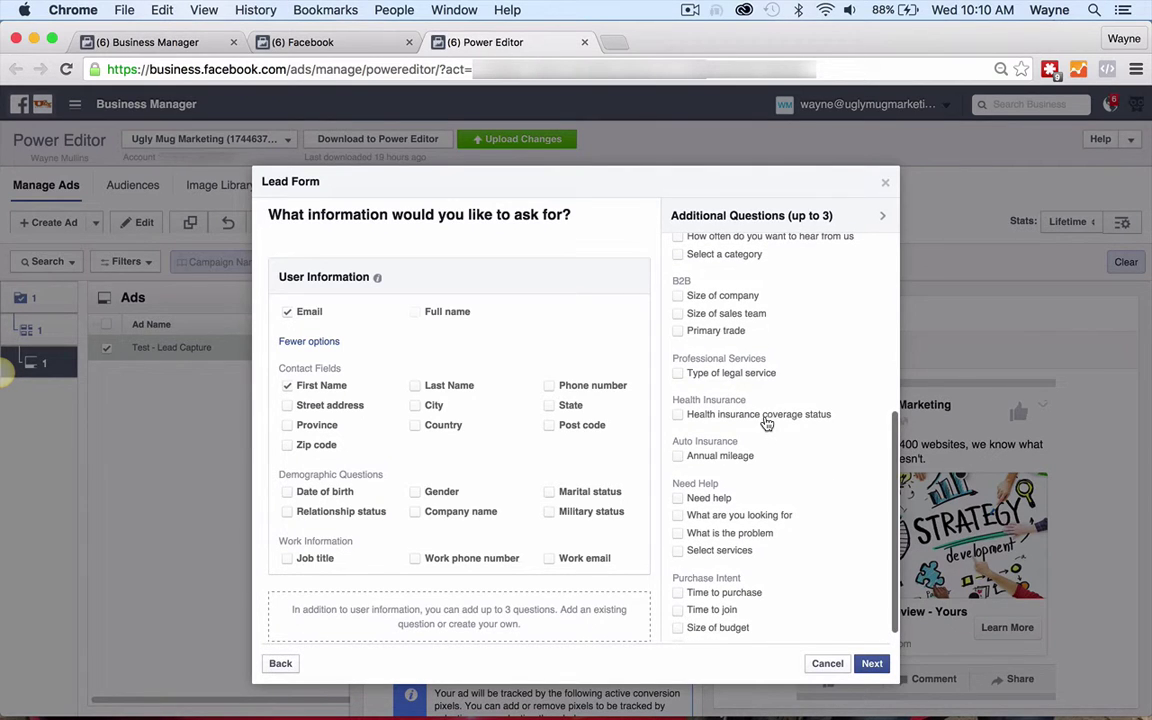
scroll(770, 400, "up", 1)
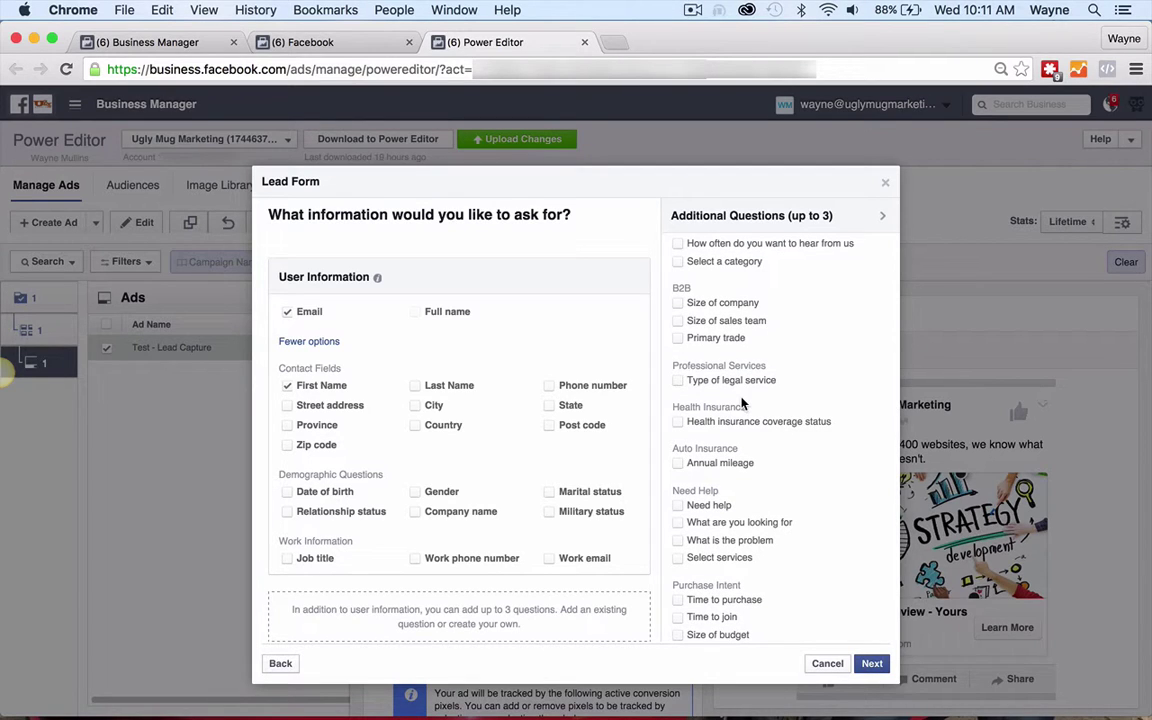
scroll(751, 358, "up", 1)
scroll(751, 358, "up", 6)
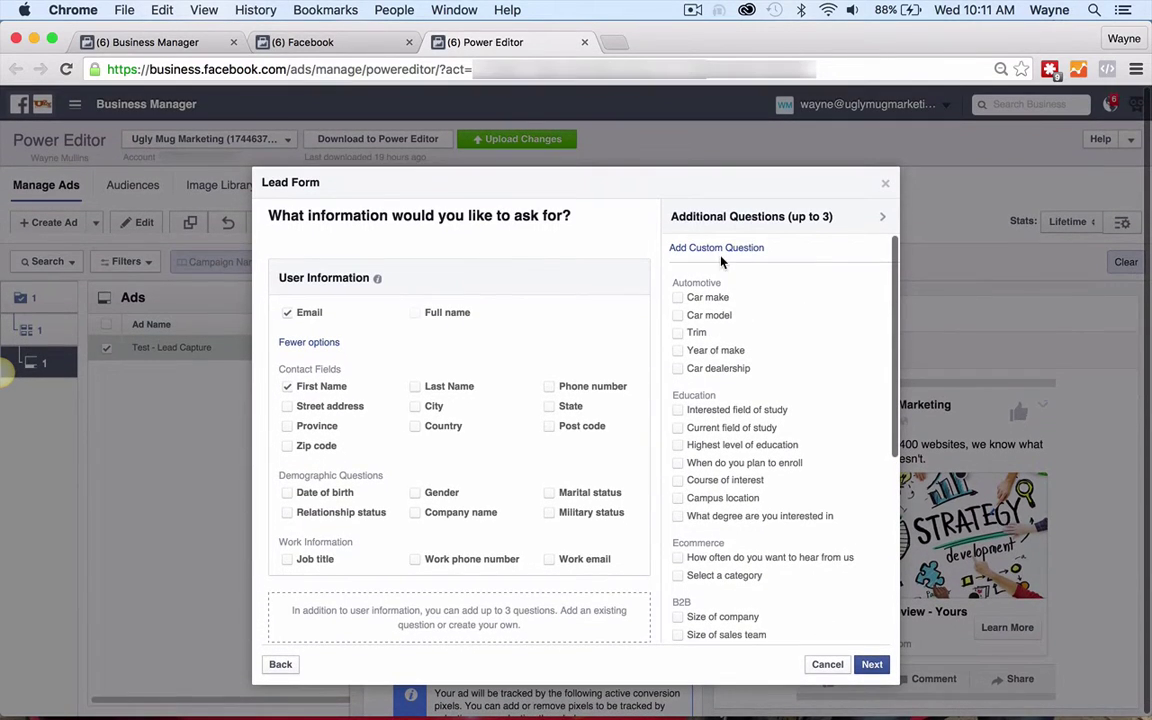
Add the custom question 'Do you currently have a website?' with answers Yes and No.
left_click(722, 253)
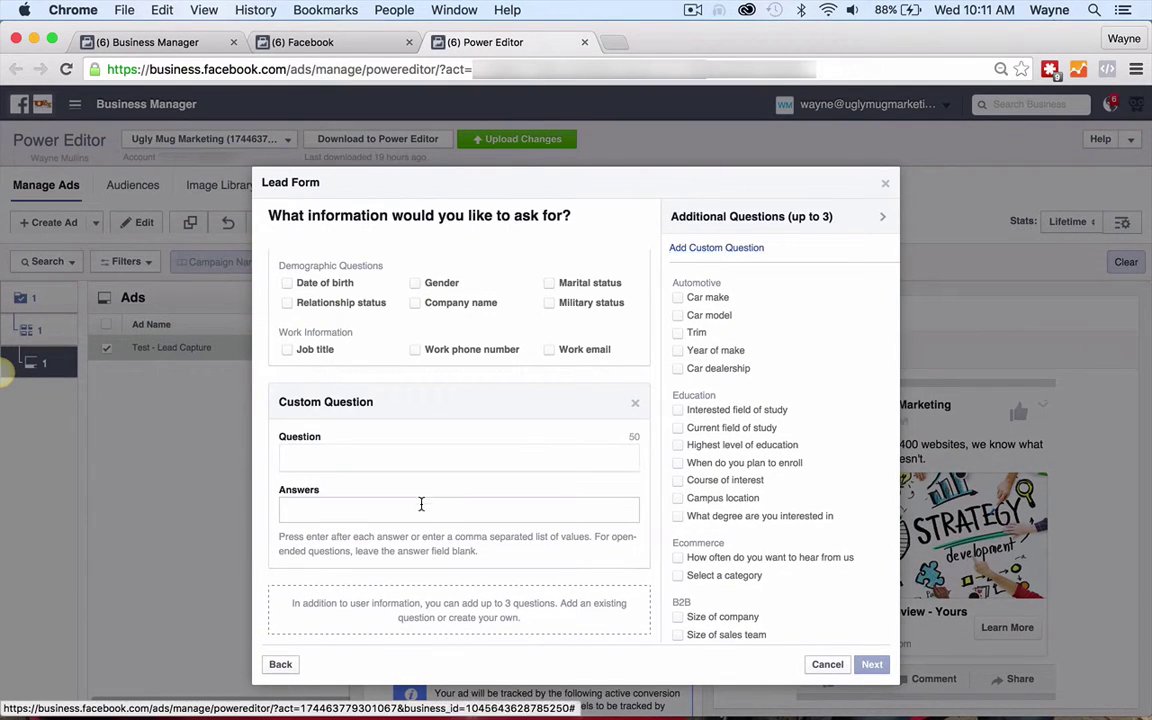
left_click(418, 455)
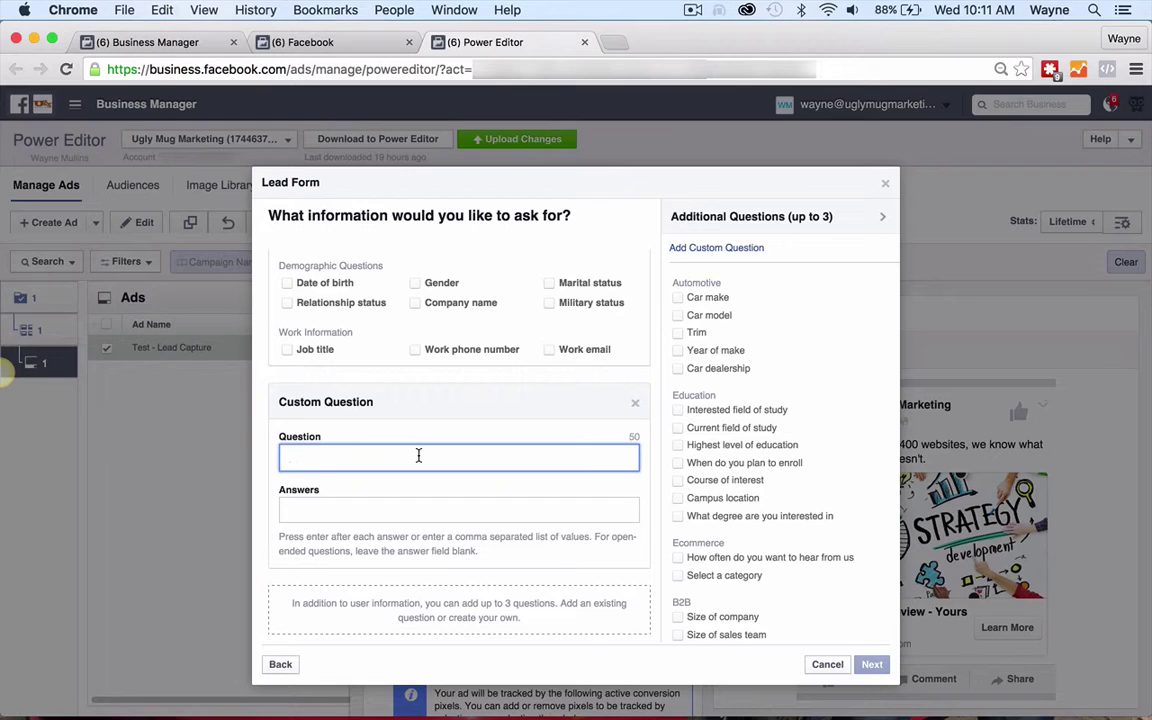
type("Do you currently have a website?")
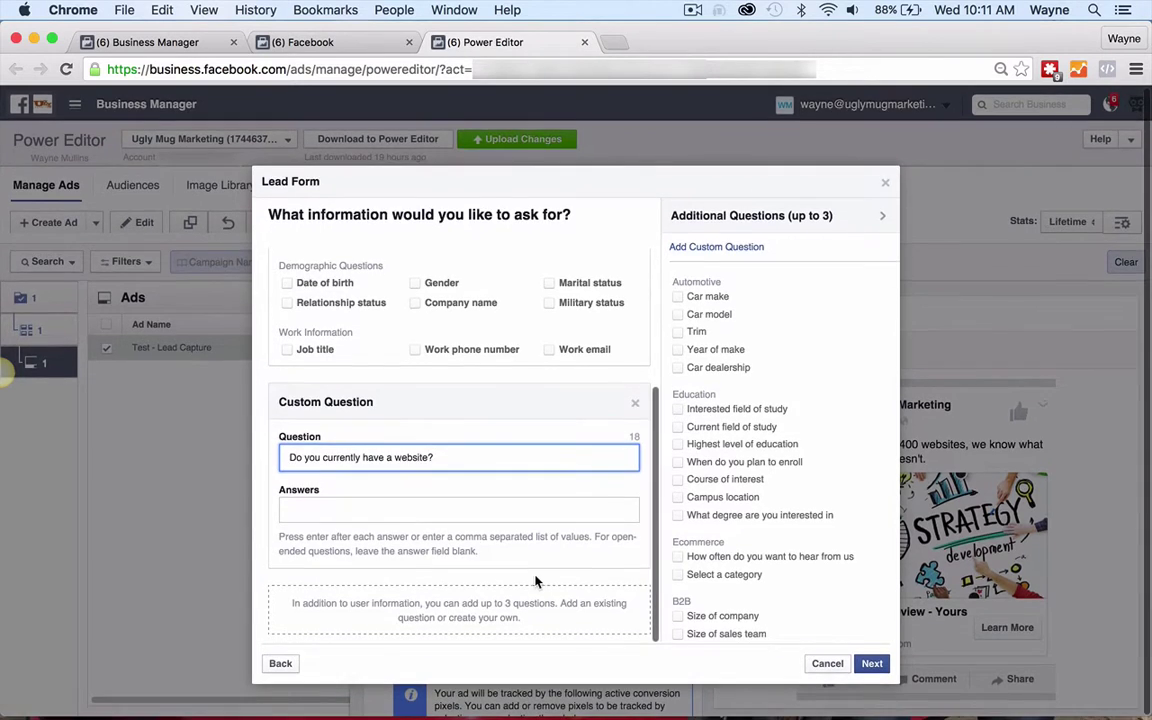
left_click(410, 512)
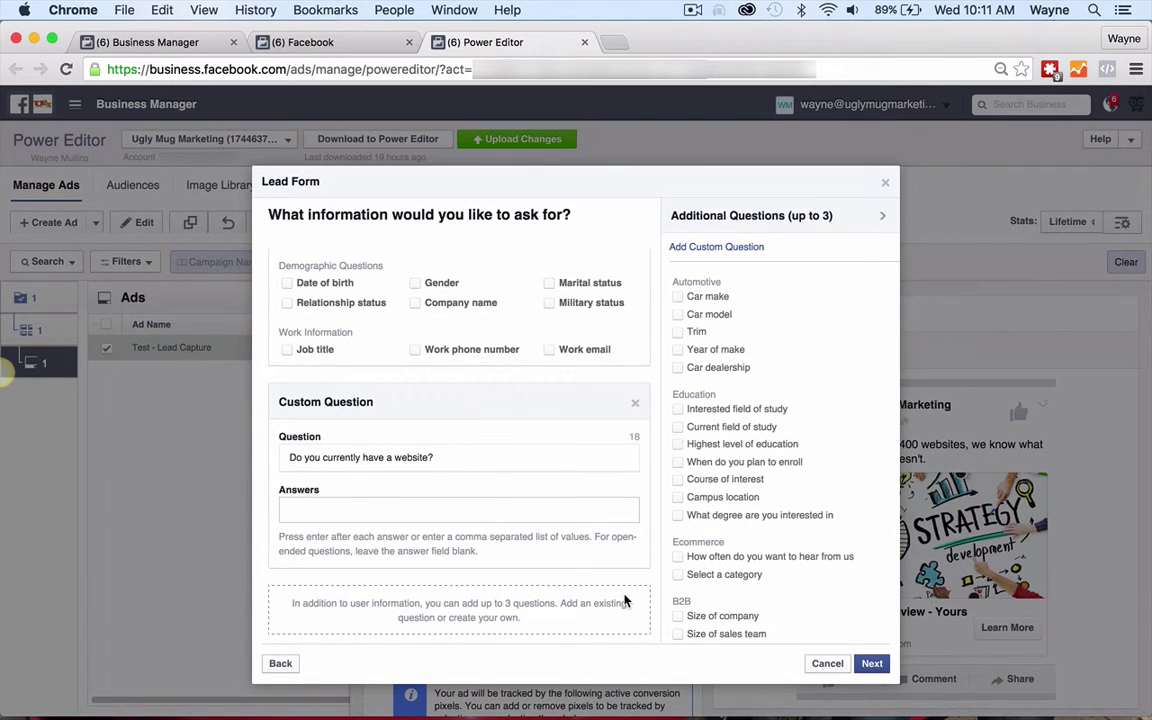
type("Yes")
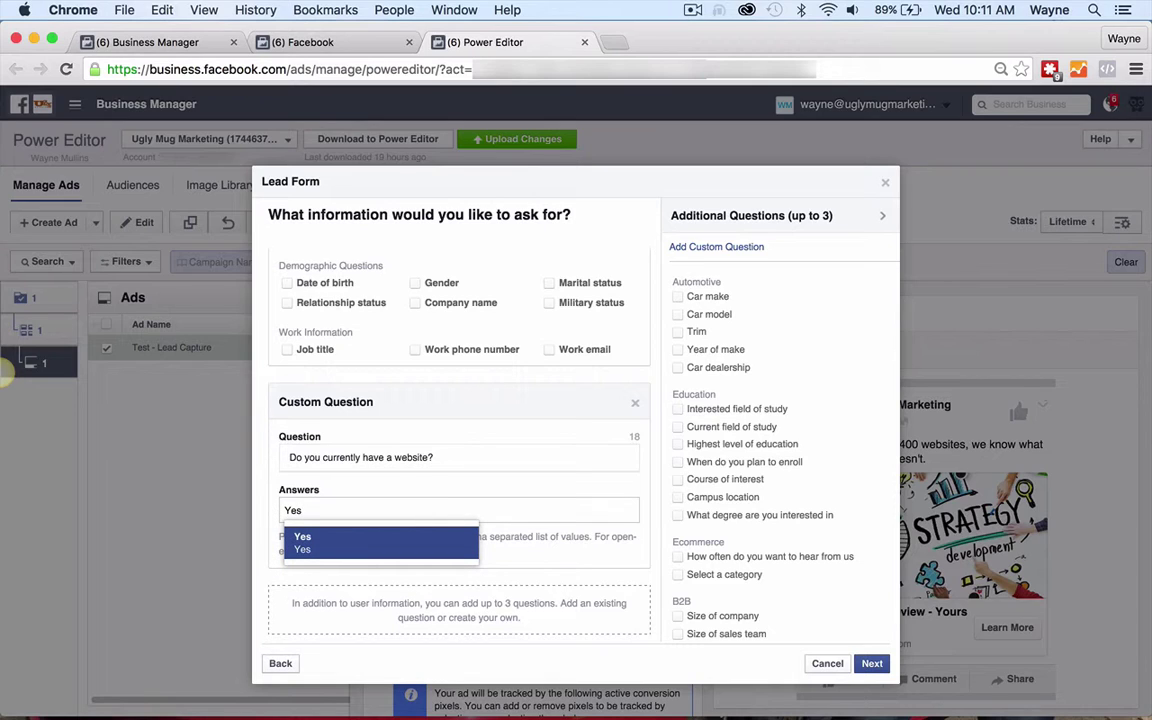
type(", No,")
left_click(475, 508)
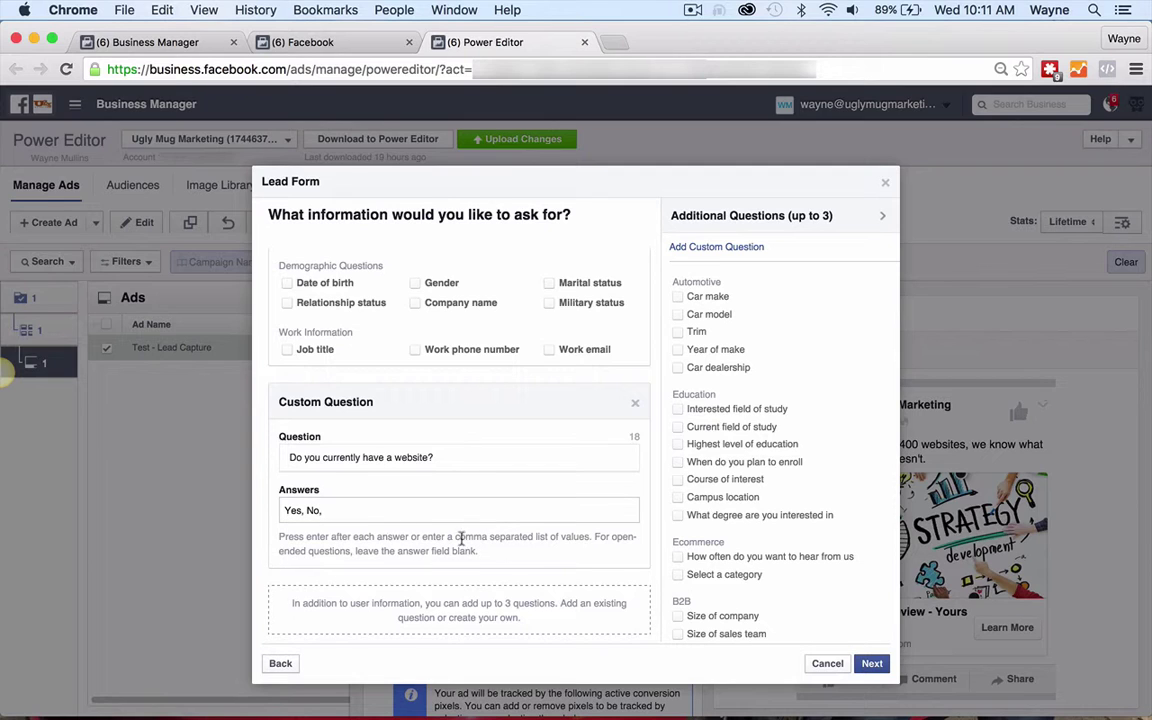
left_click(876, 665)
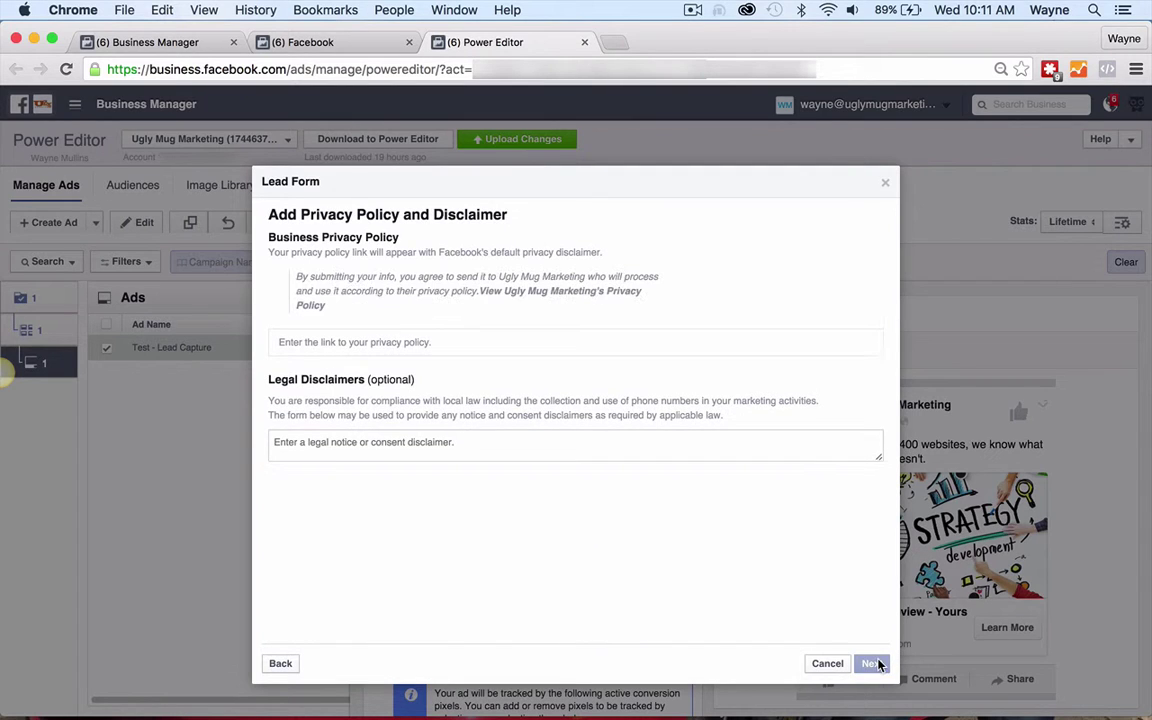
left_click(412, 340)
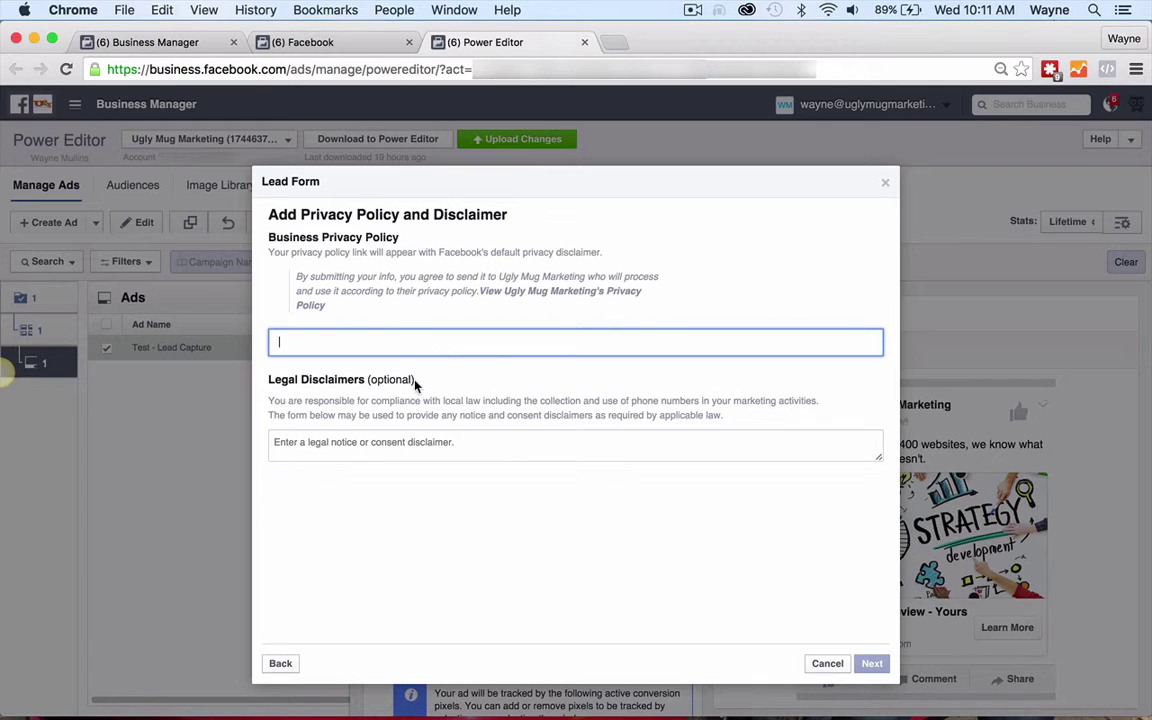
left_click(416, 373)
left_click(415, 346)
type("http://")
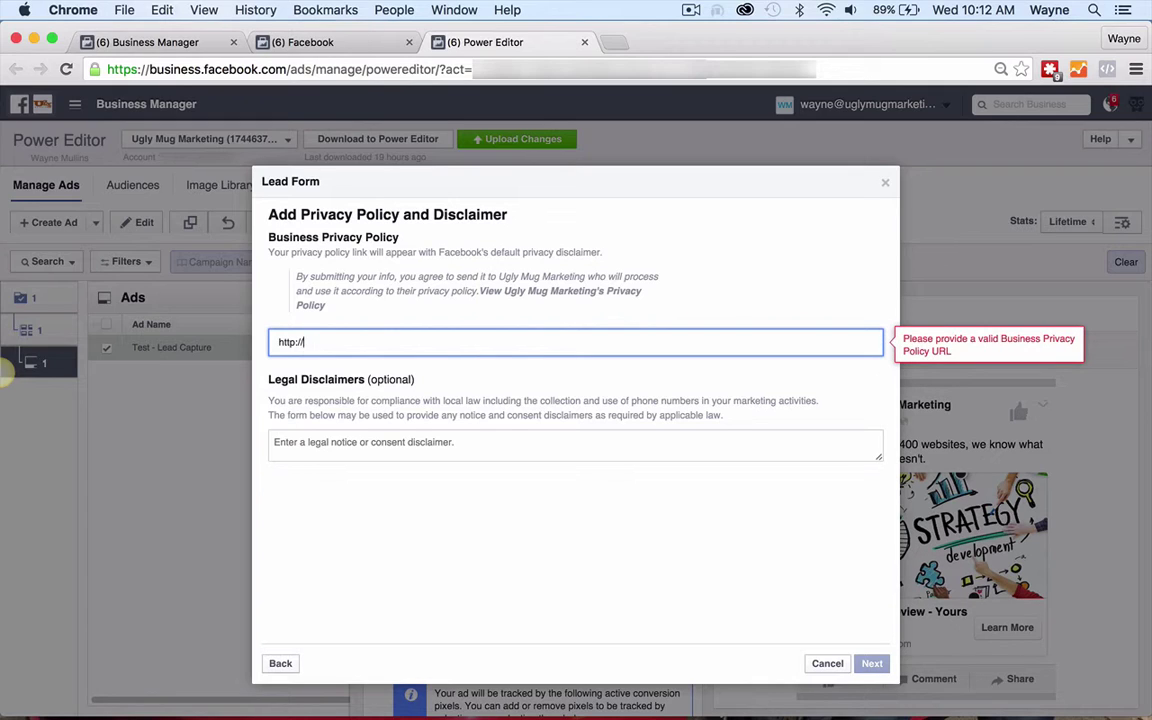
type("marketingconfessions")
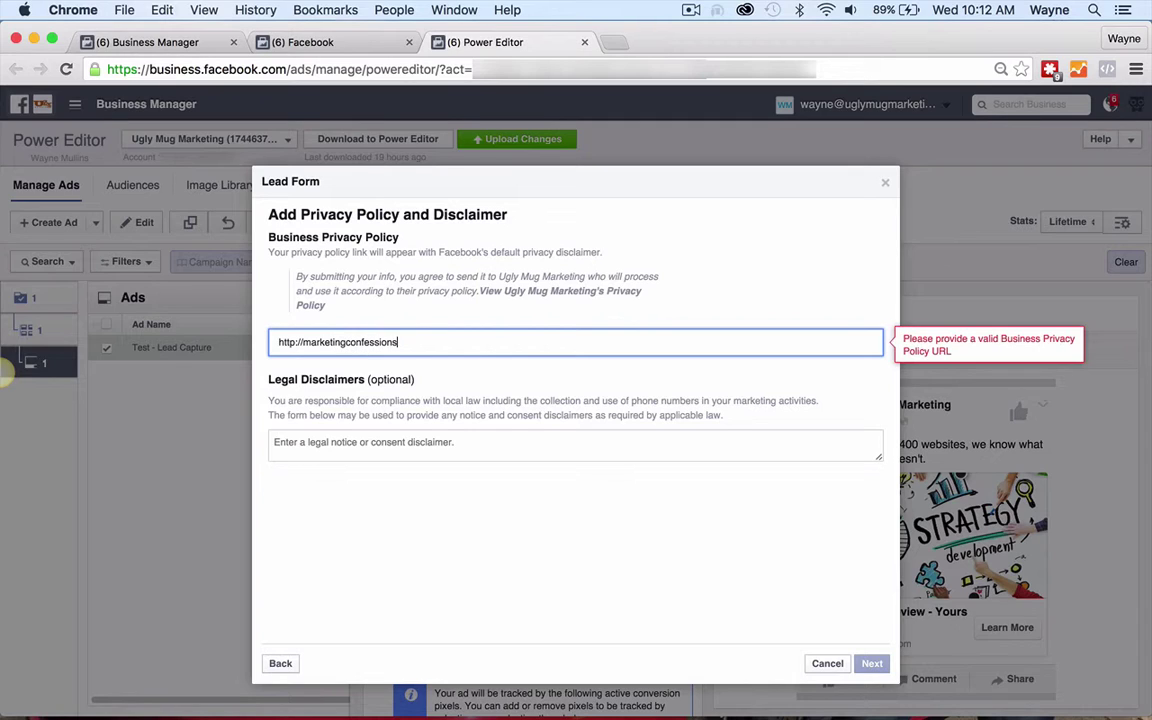
type(".com/privacy-policy")
left_click(872, 662)
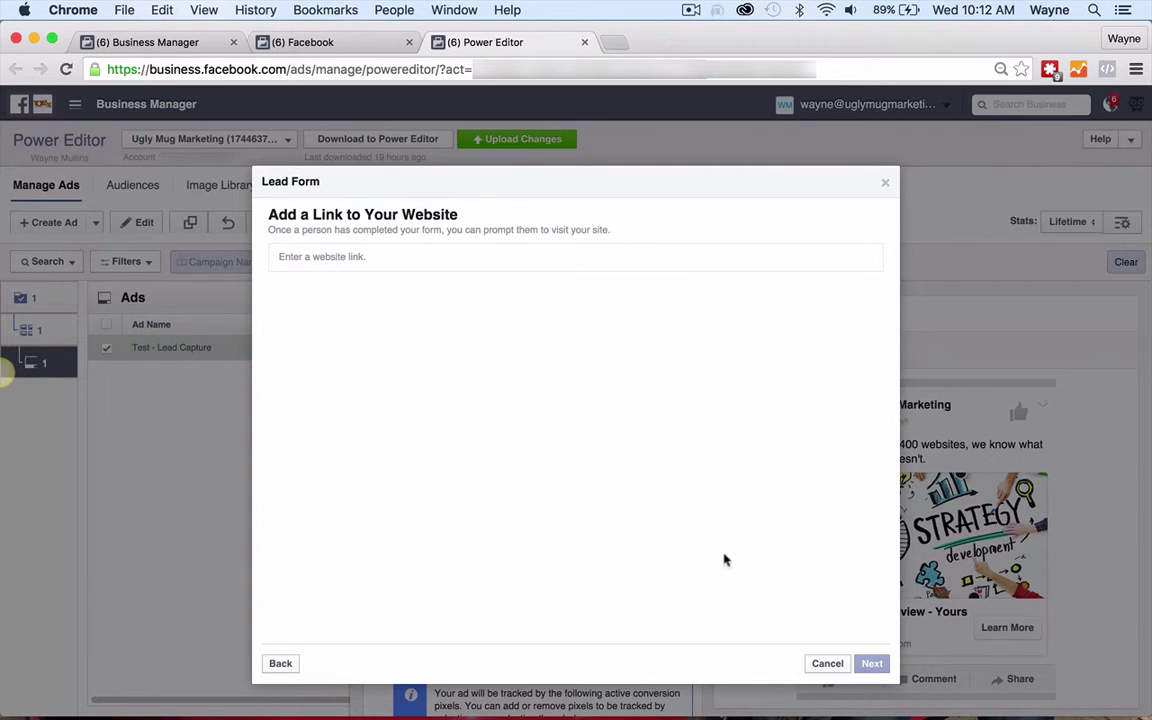
left_click(451, 257)
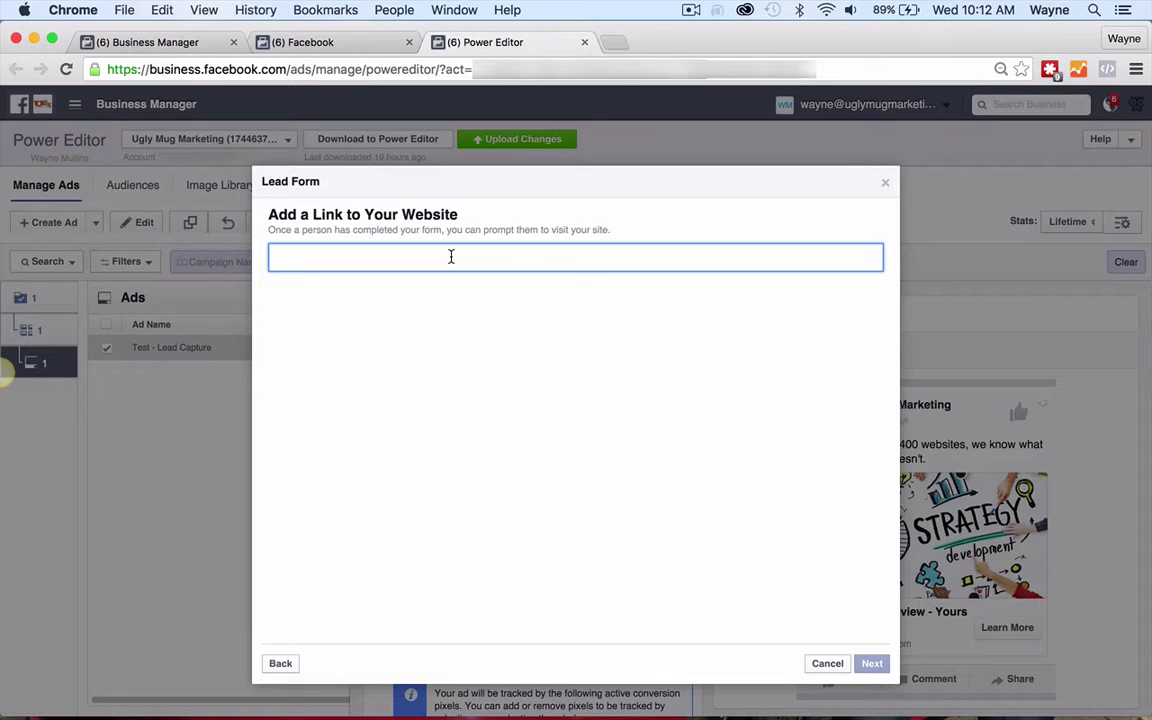
type("http://uglym")
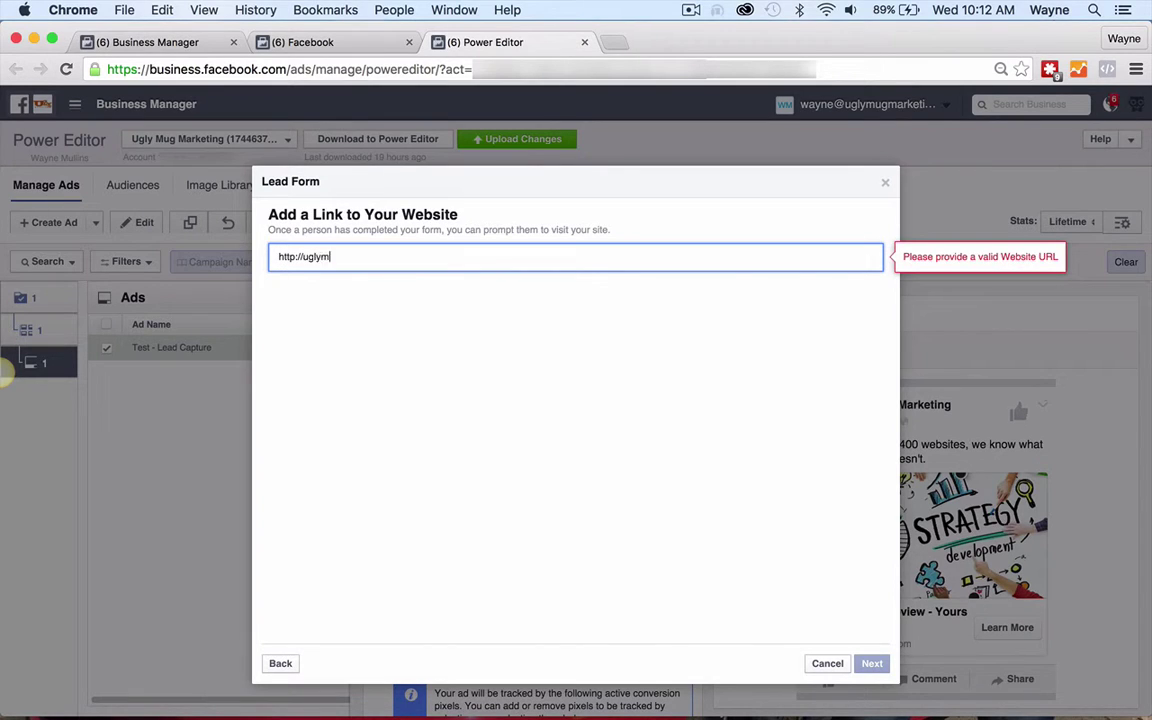
type("ugmarketing.com/")
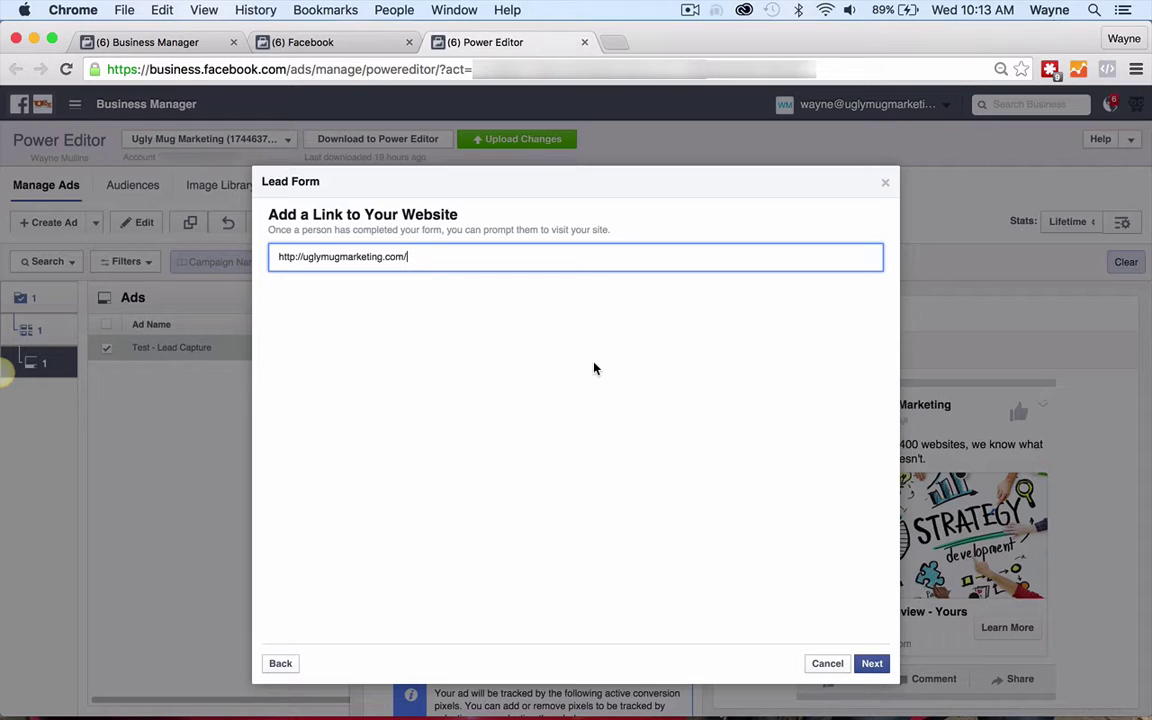
Preview the finished form, paging to its second page and back.
left_click(874, 664)
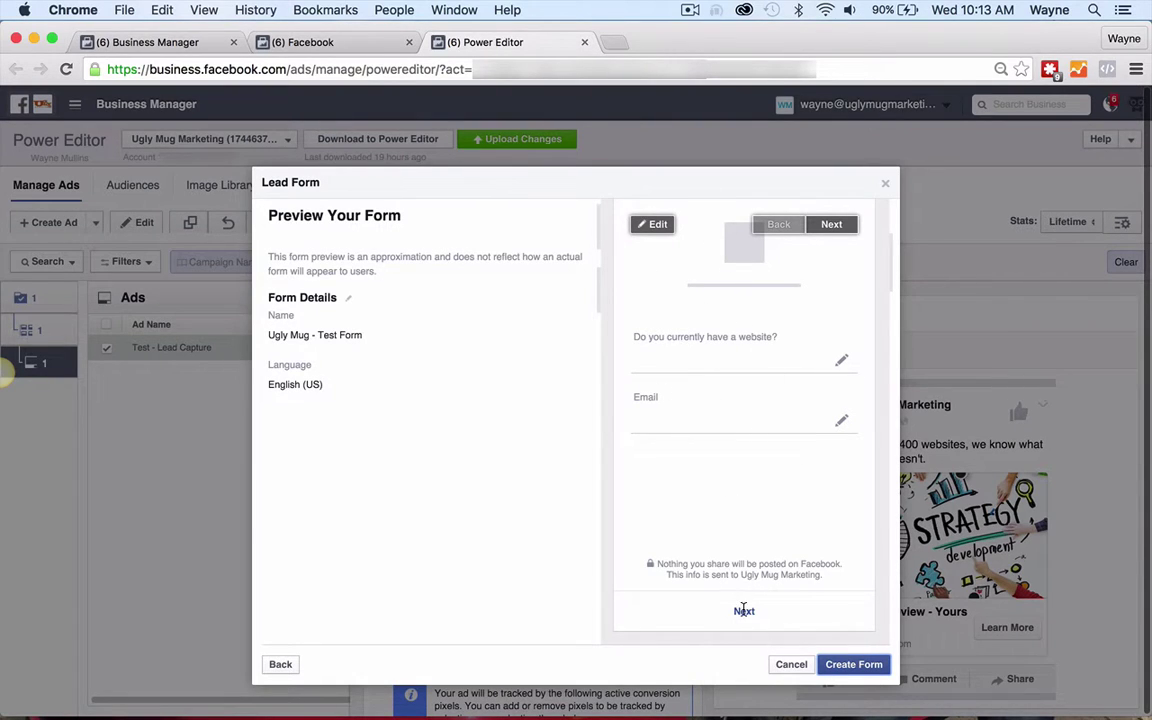
left_click(839, 231)
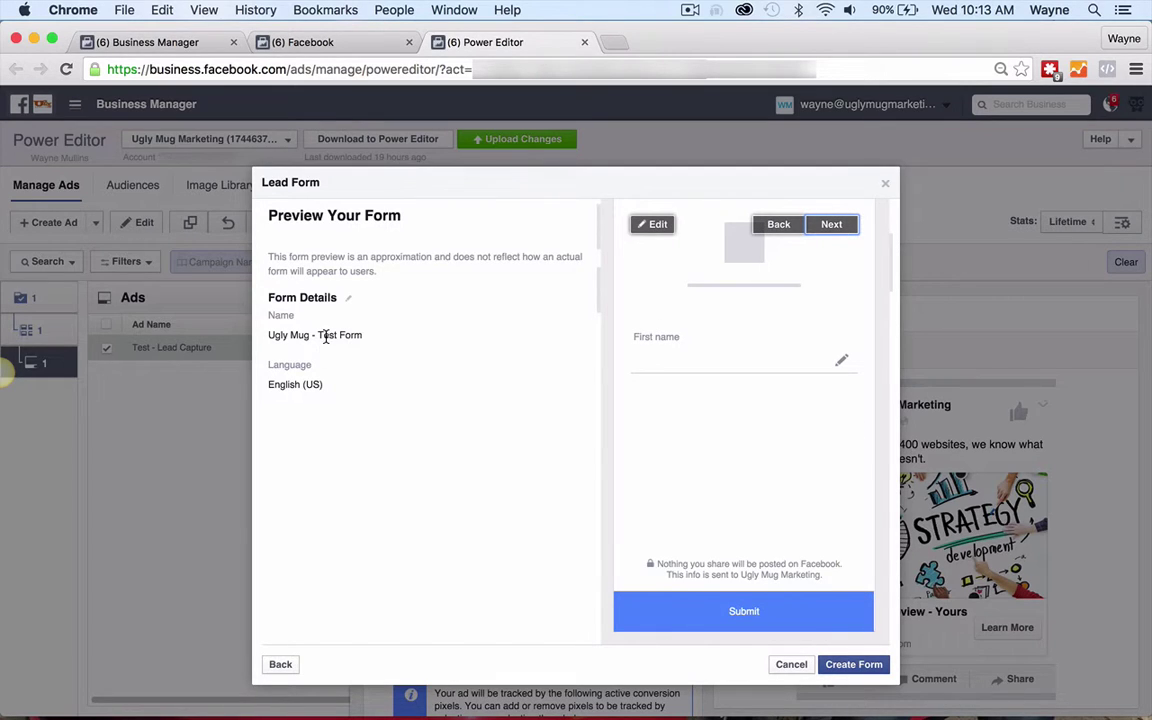
left_click(779, 225)
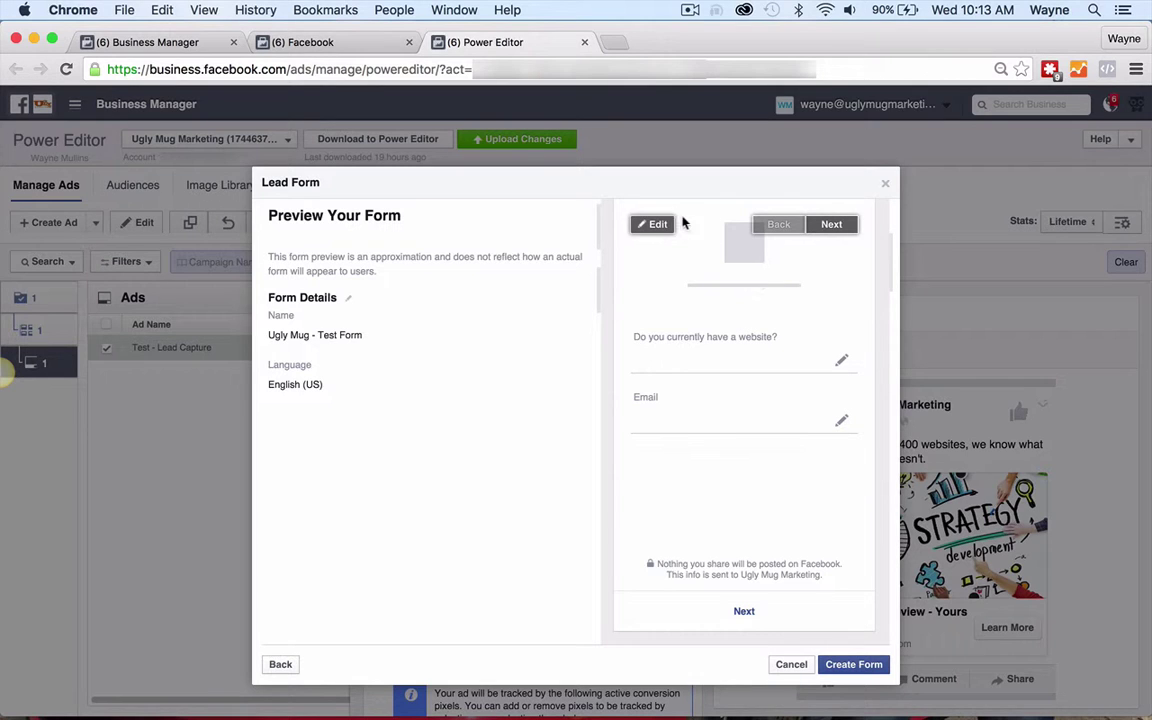
Recheck the form's questions, then step back through to the form preview.
left_click(654, 224)
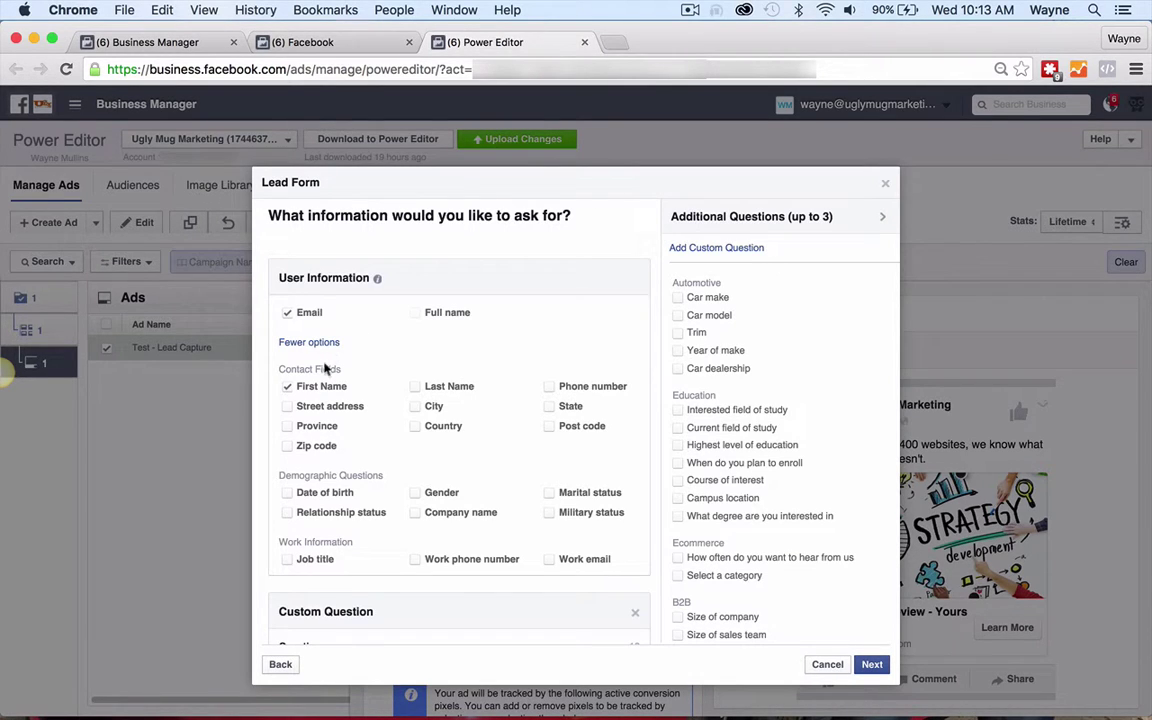
scroll(337, 455, "down", 2)
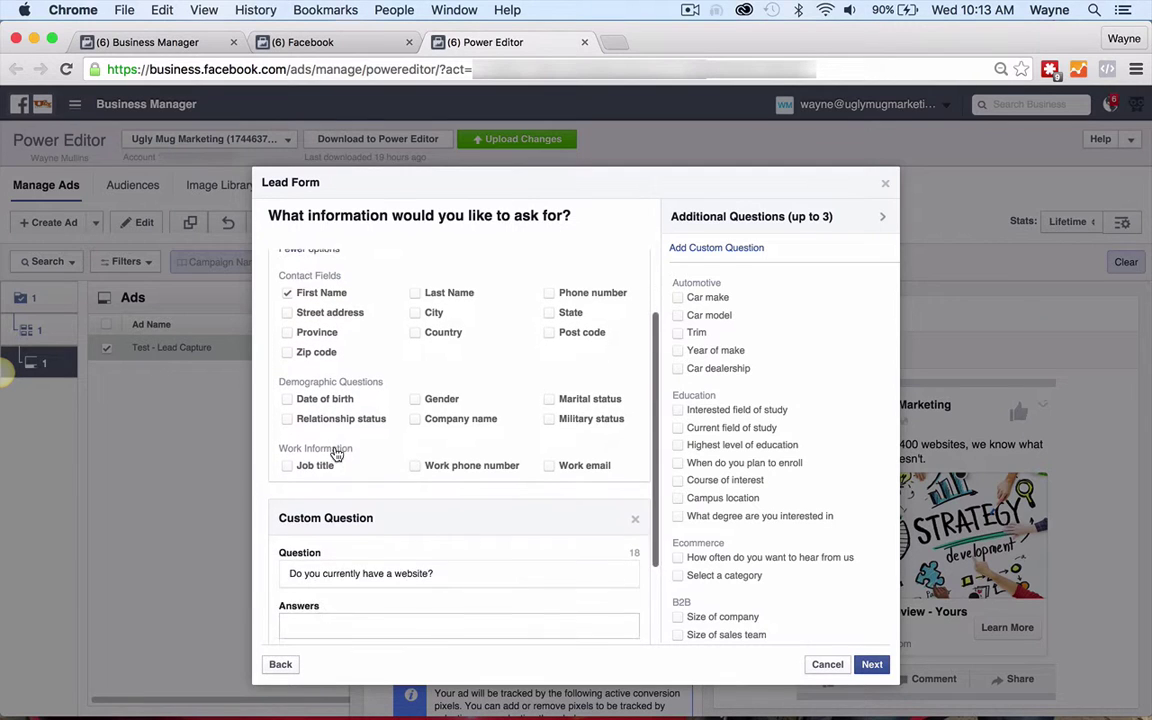
scroll(337, 455, "down", 2)
scroll(337, 453, "up", 2)
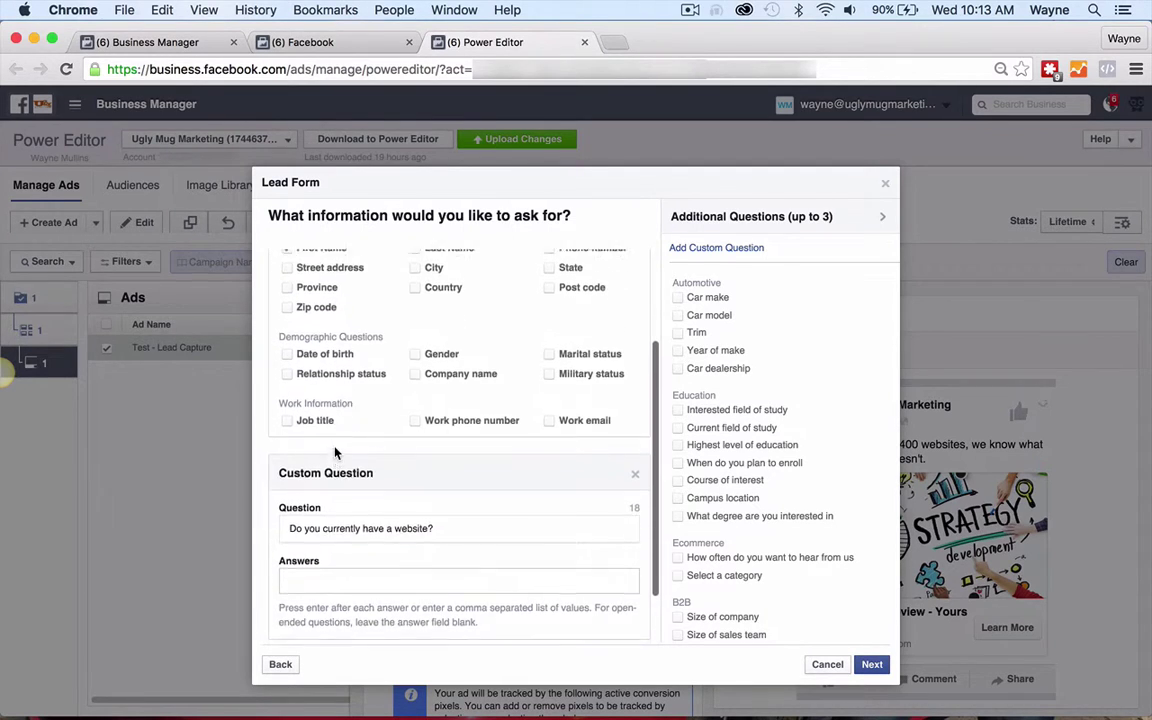
scroll(337, 455, "up", 1)
scroll(617, 586, "down", 3)
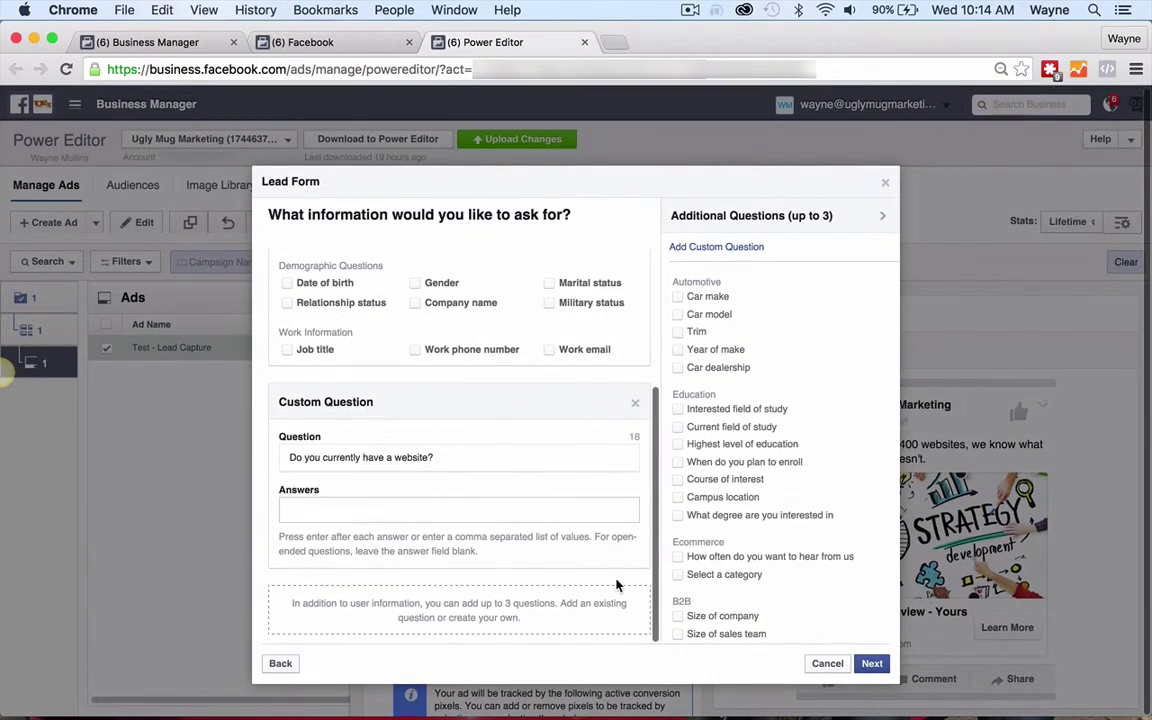
left_click(873, 666)
left_click(876, 665)
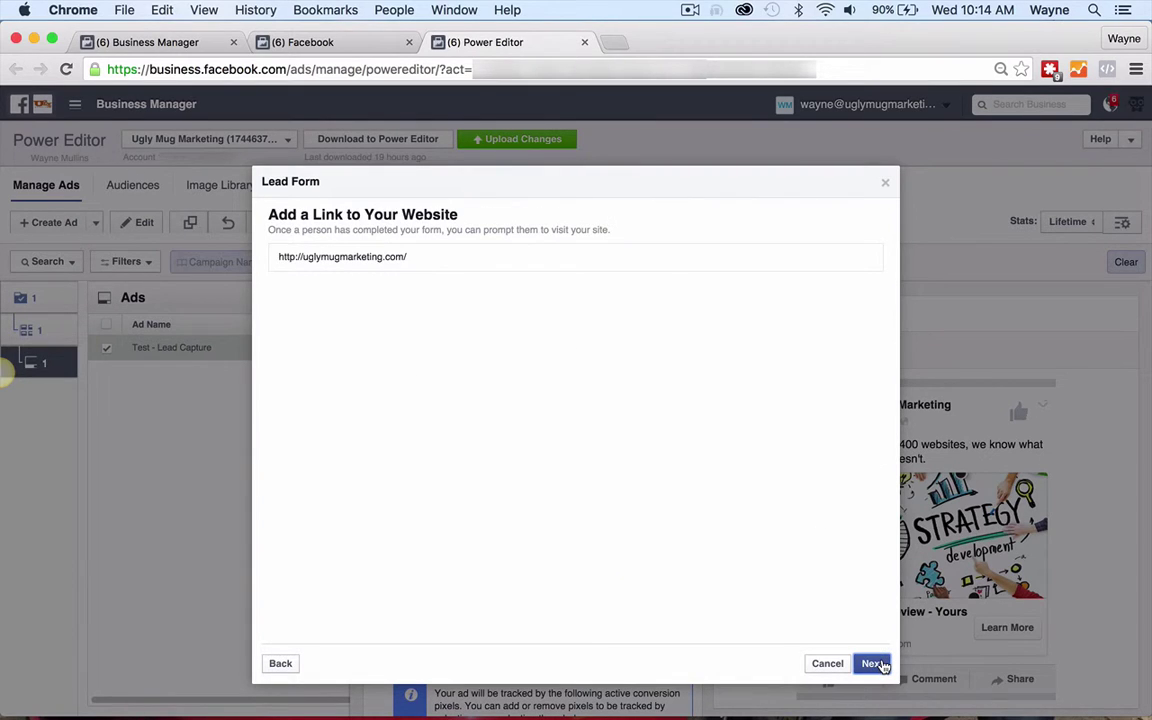
left_click(873, 664)
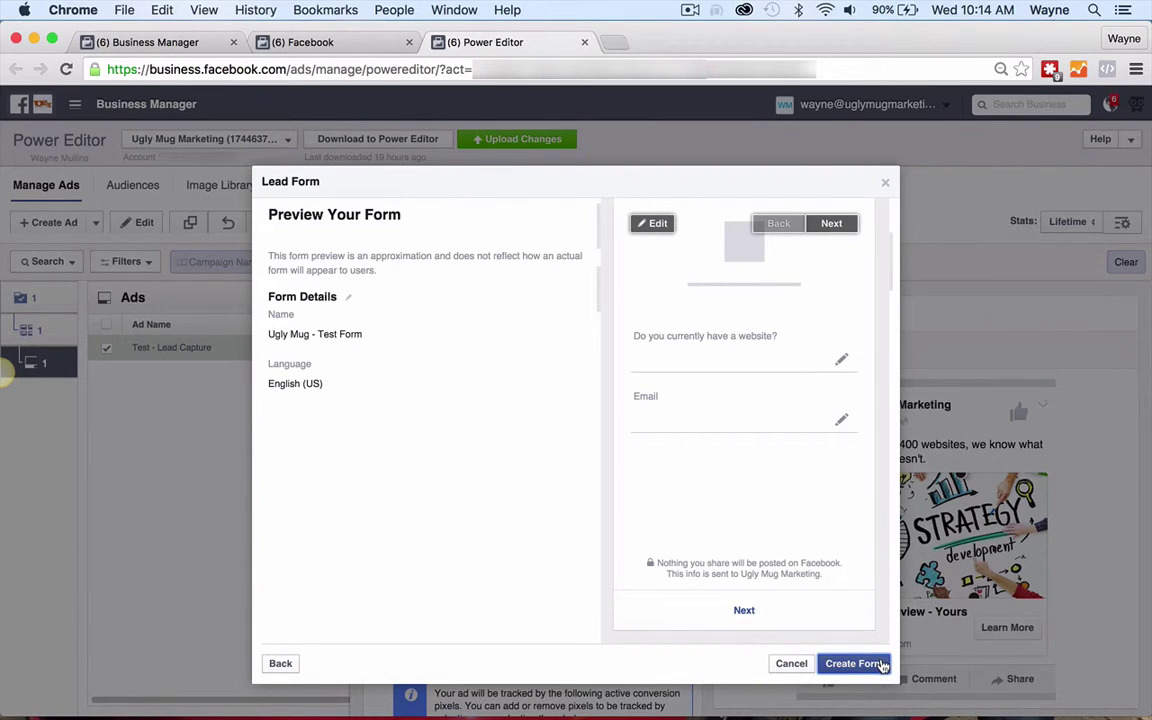
Create the form and confirm the ad's Lead Form section shows Ugly Mug - Test Form.
left_click(862, 665)
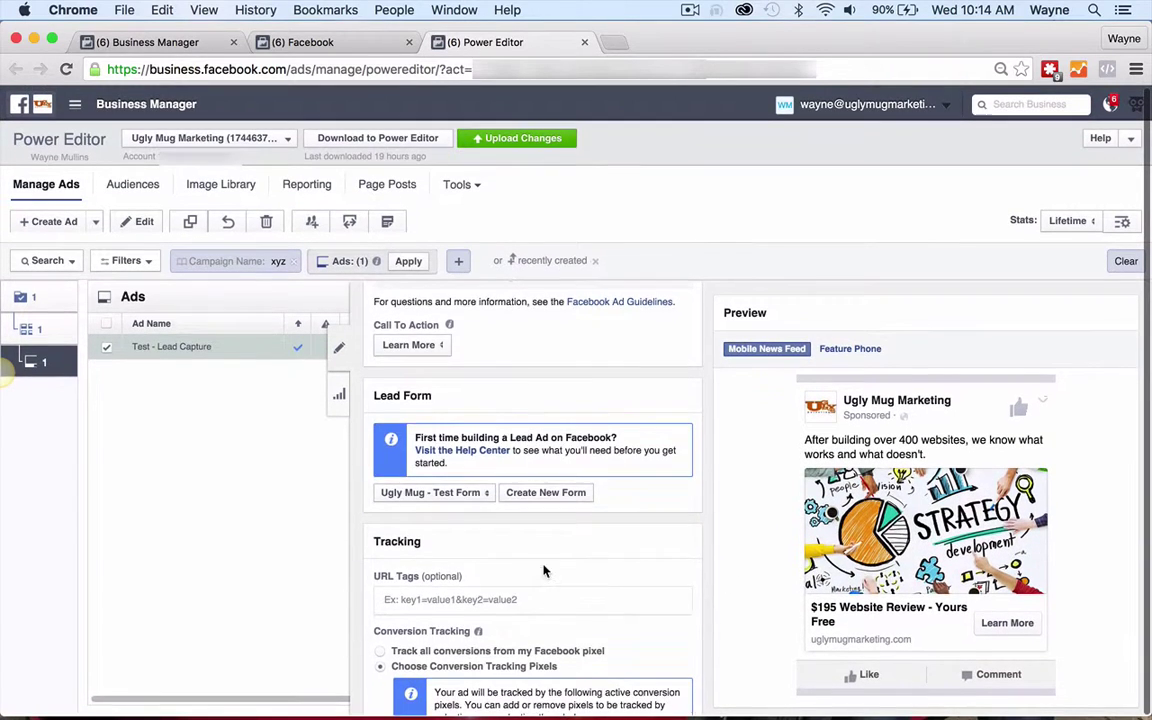
scroll(544, 571, "down", 3)
scroll(544, 571, "up", 8)
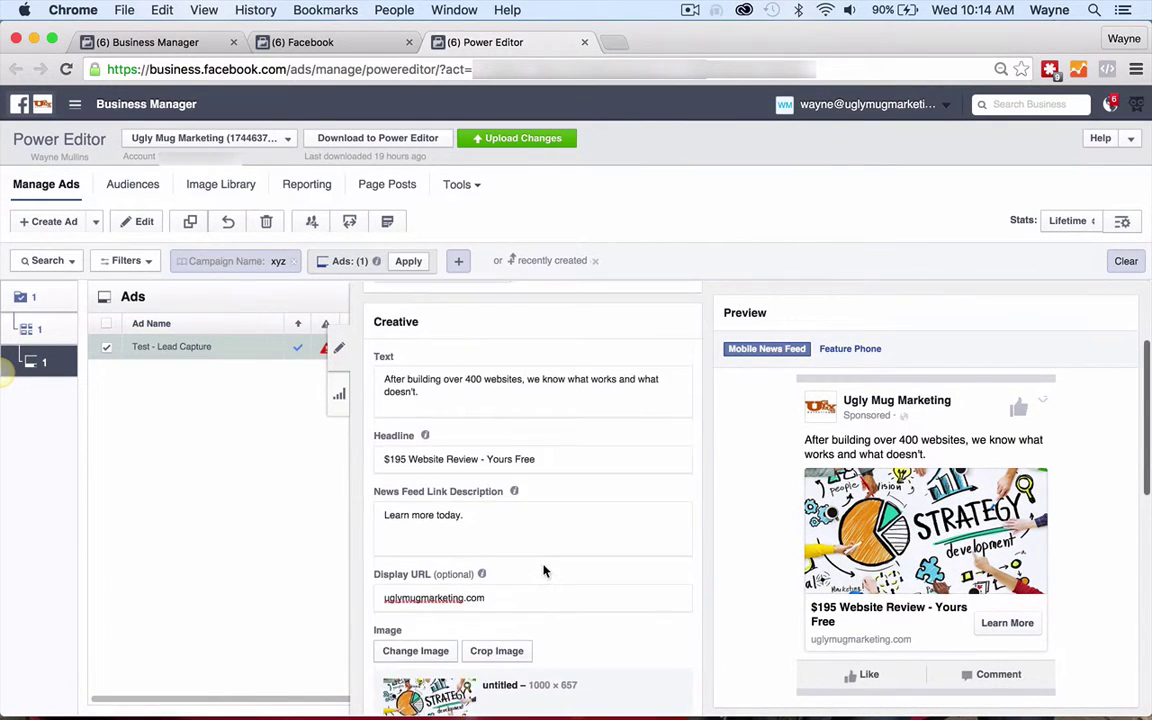
scroll(544, 571, "down", 3)
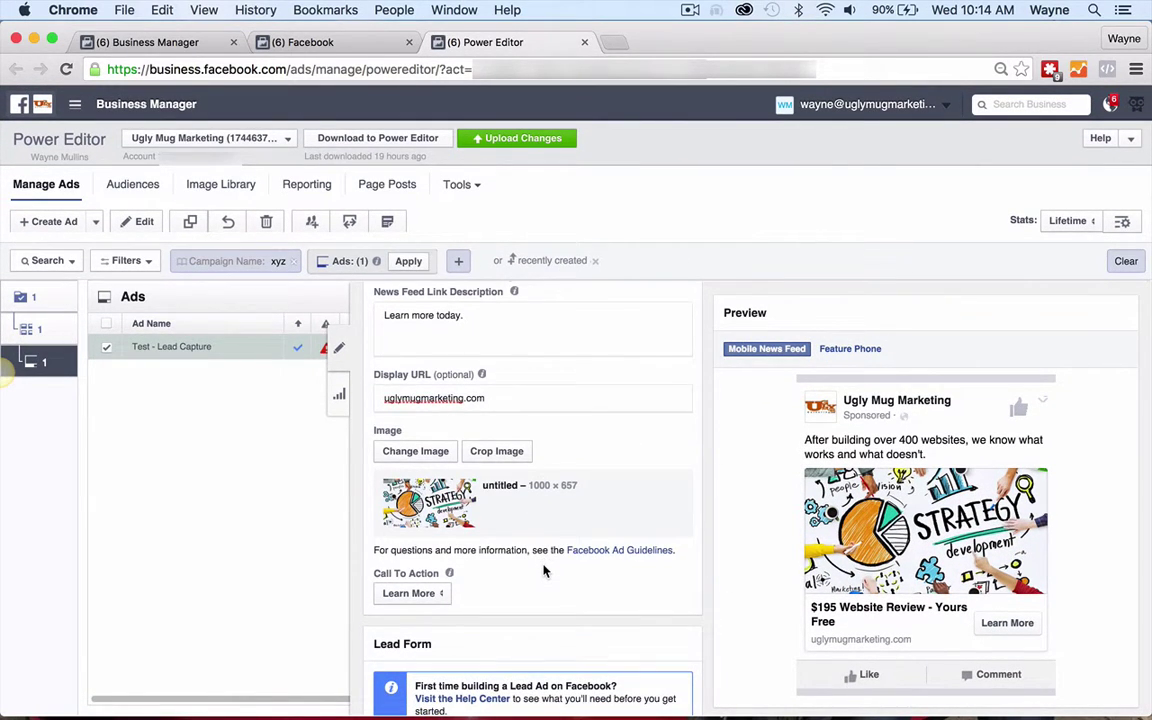
scroll(544, 571, "down", 2)
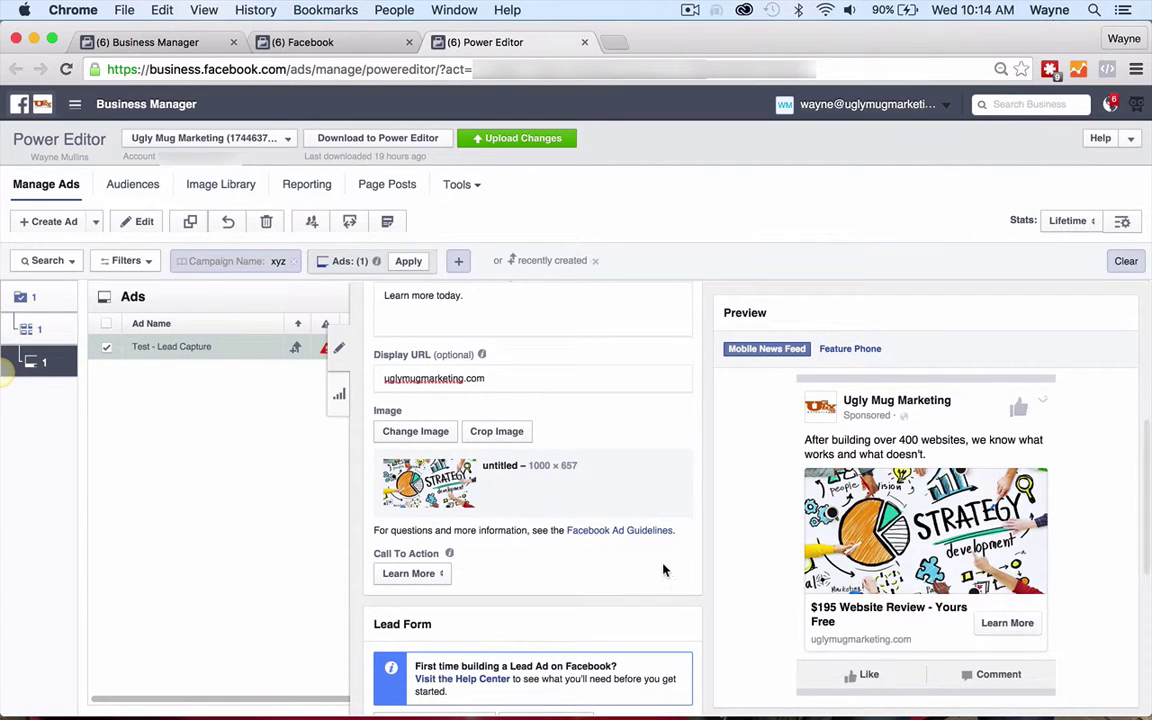
scroll(663, 570, "down", 1)
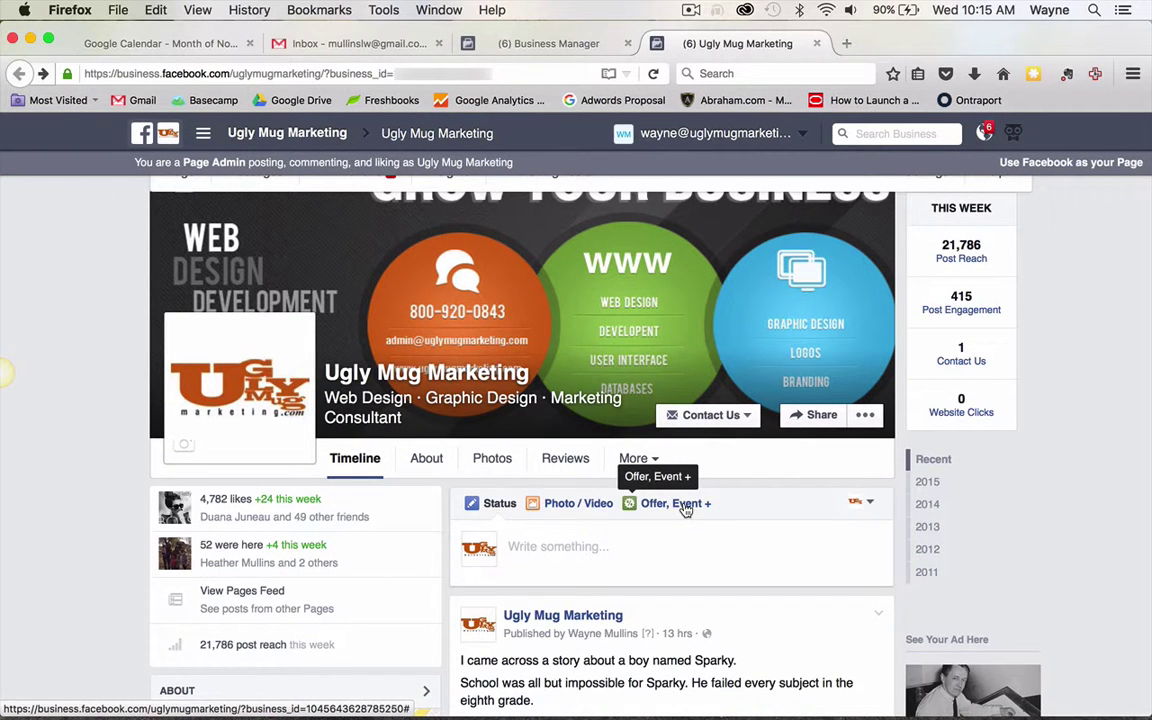
scroll(686, 510, "up", 3)
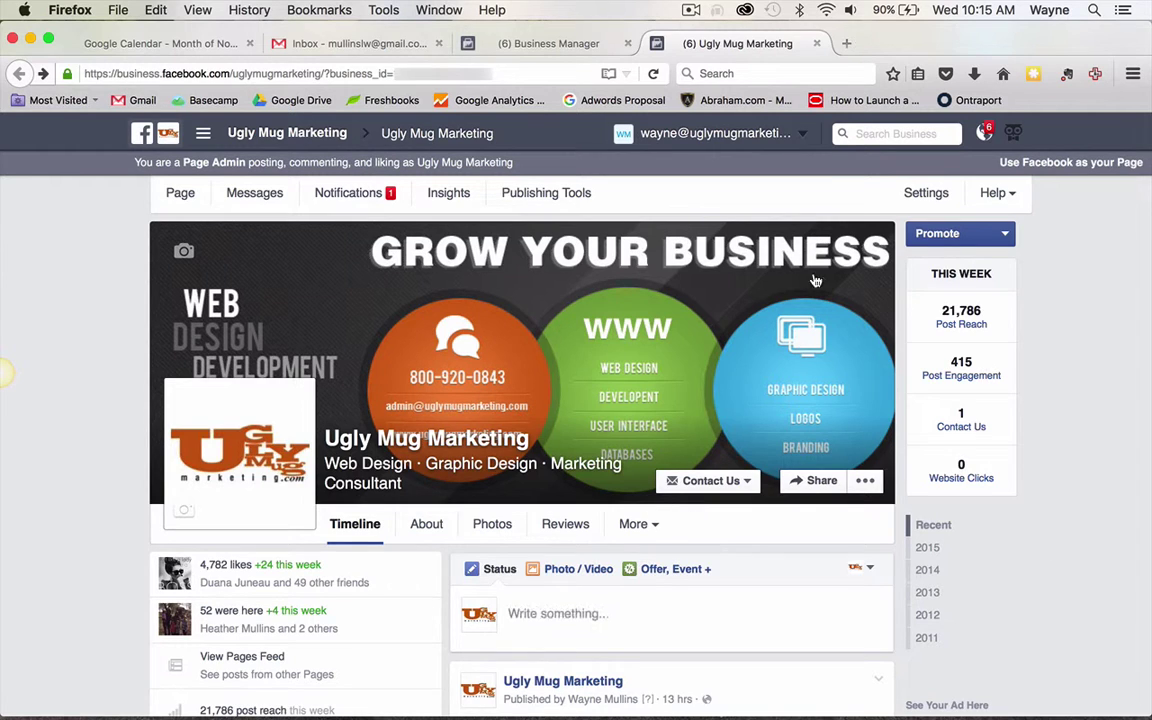
Go to the page's Publishing Tools and show the Forms Library.
left_click(577, 204)
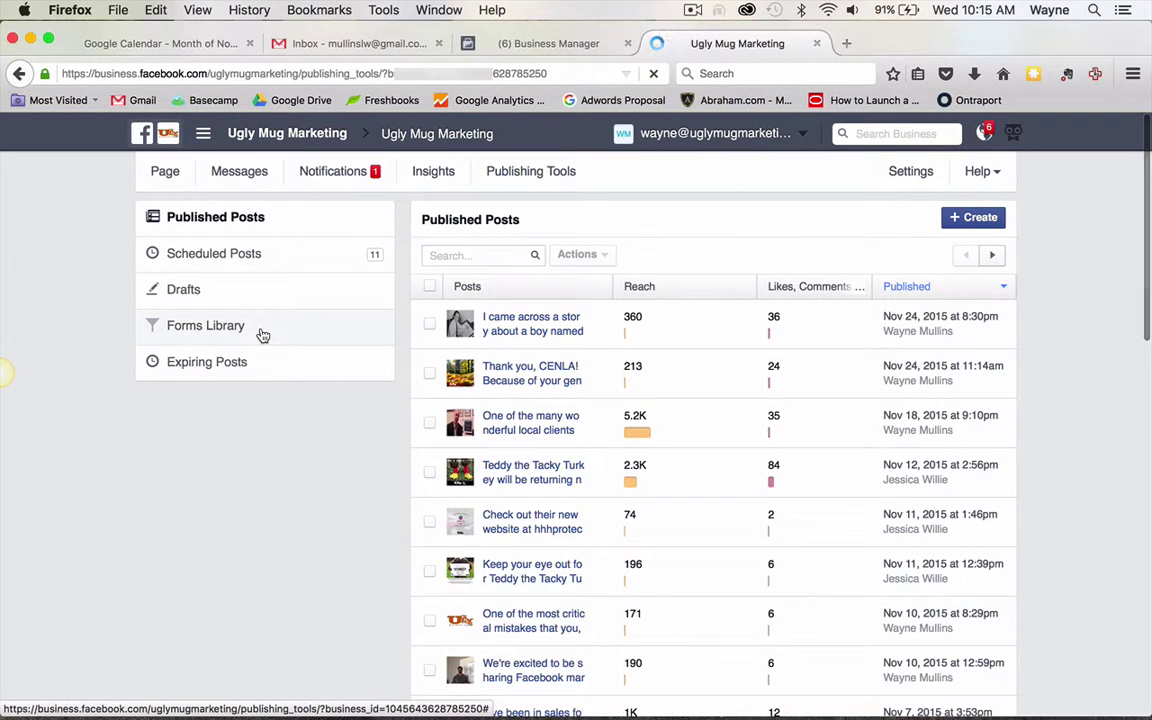
left_click(253, 339)
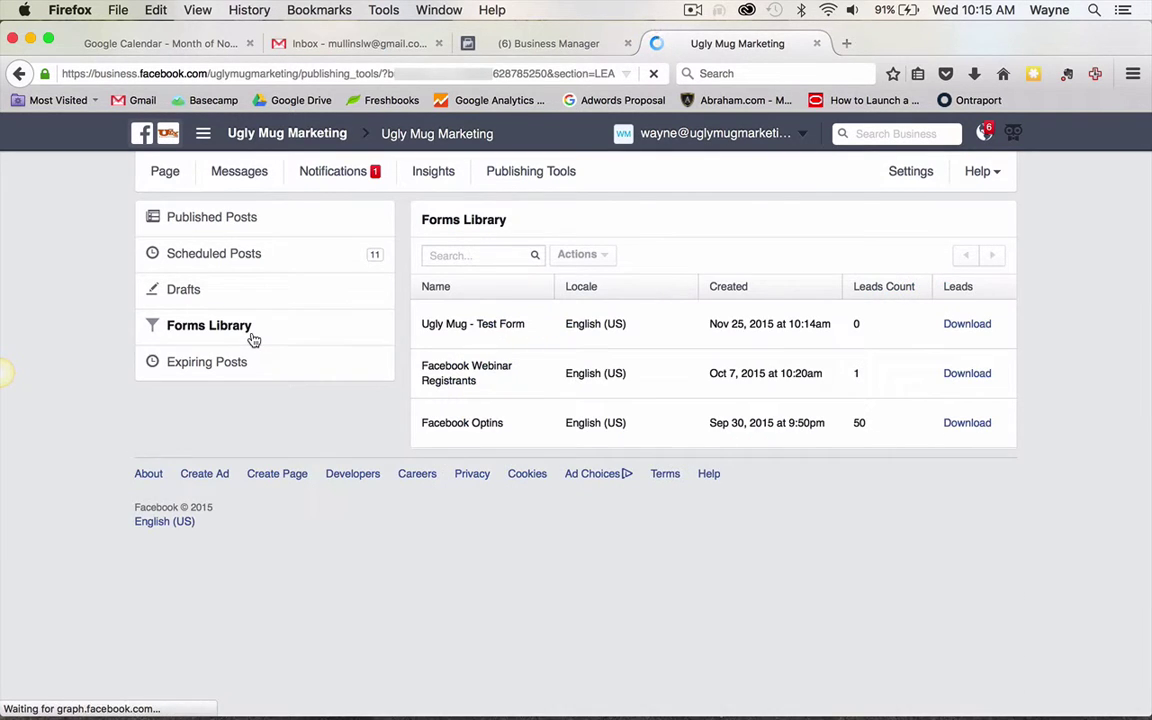